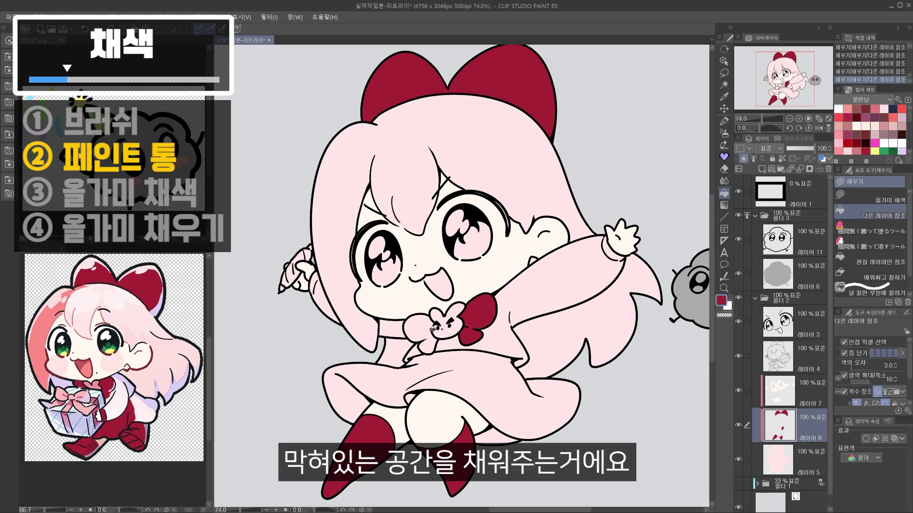
Fill the ribbon area beside the bunny ornament with dark red and the open mouth with pink.
{"action": "left_click", "coordinate": [432, 329]}
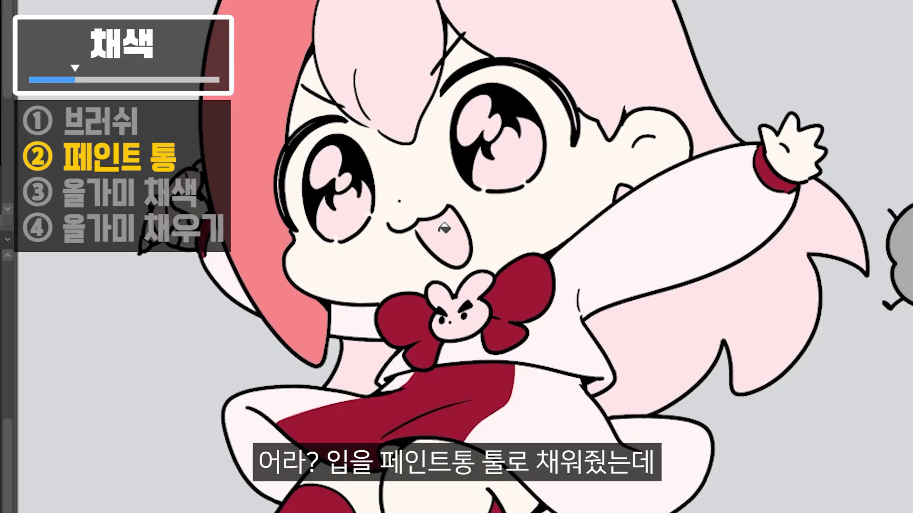
{"action": "left_click", "coordinate": [445, 229]}
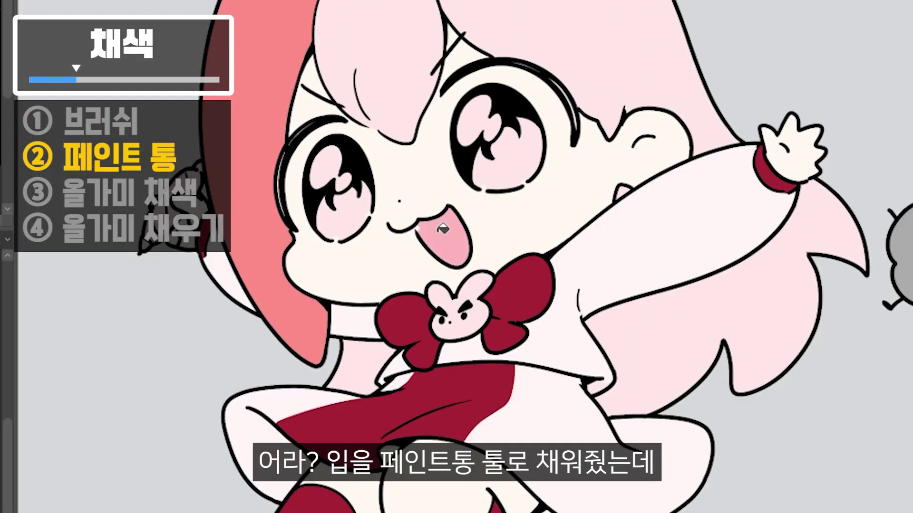
Erase the stray skin color at the corner of the mouth on the skin color layer.
{"action": "scroll", "coordinate": [444, 223], "scroll_direction": "up", "scroll_amount": 3}
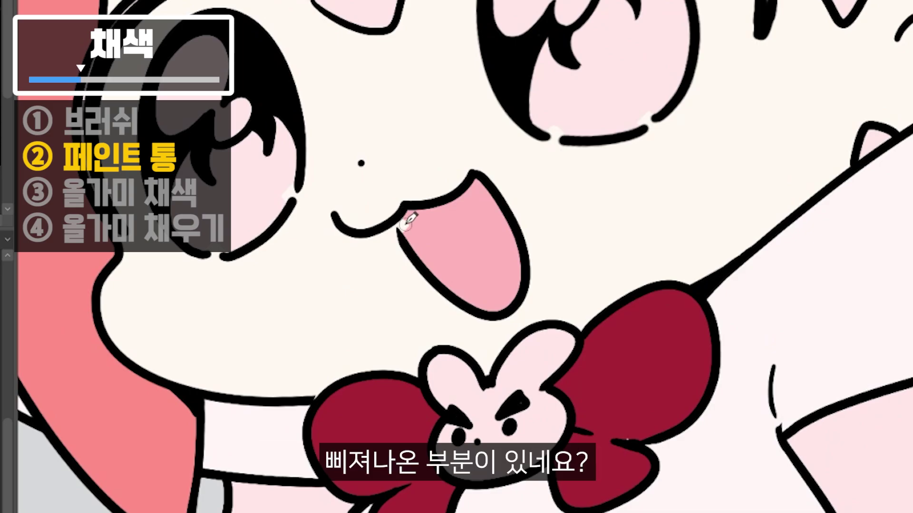
{"action": "scroll", "coordinate": [405, 225], "scroll_direction": "up", "scroll_amount": 3}
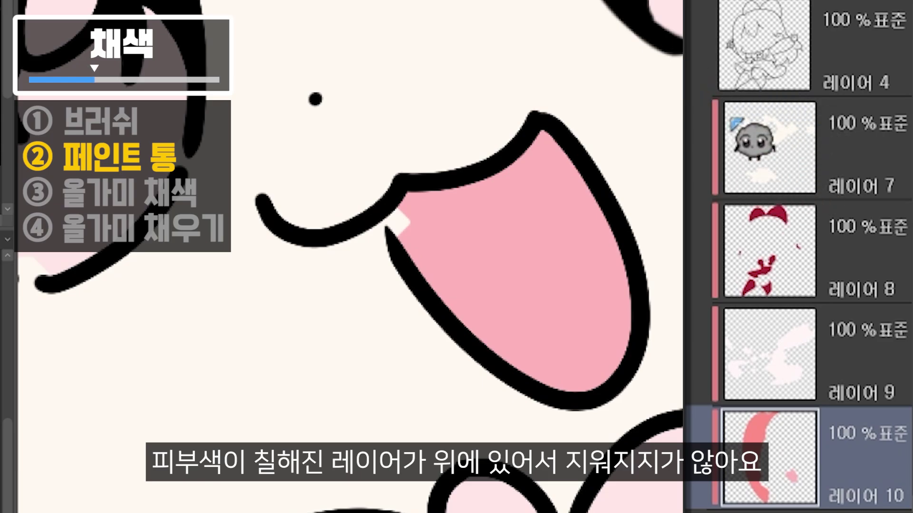
{"action": "left_click", "coordinate": [398, 225], "text": "ctrl+shift"}
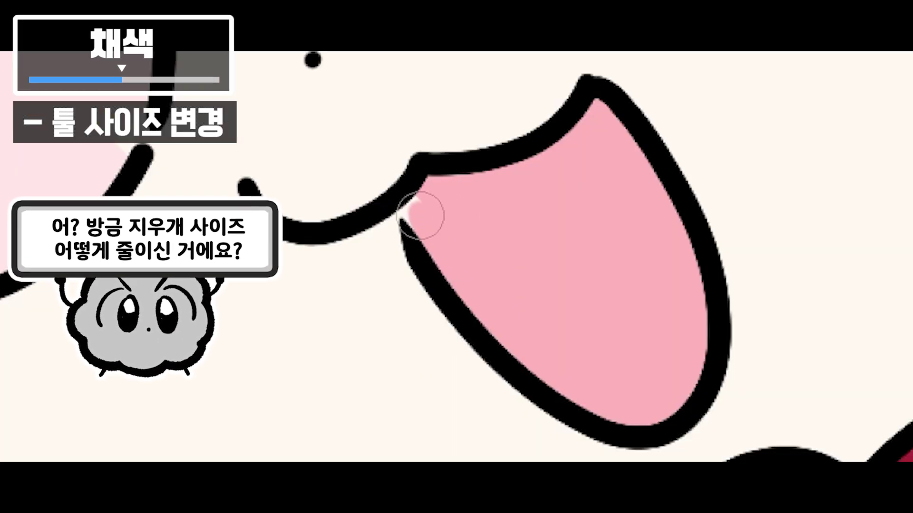
{"action": "mouse_move", "coordinate": [423, 204]}
{"action": "left_mouse_down"}
{"action": "mouse_move", "coordinate": [414, 206]}
{"action": "mouse_move", "coordinate": [426, 235]}
{"action": "mouse_move", "coordinate": [435, 209]}
{"action": "mouse_move", "coordinate": [444, 220]}
{"action": "mouse_move", "coordinate": [437, 209]}
{"action": "left_mouse_up"}
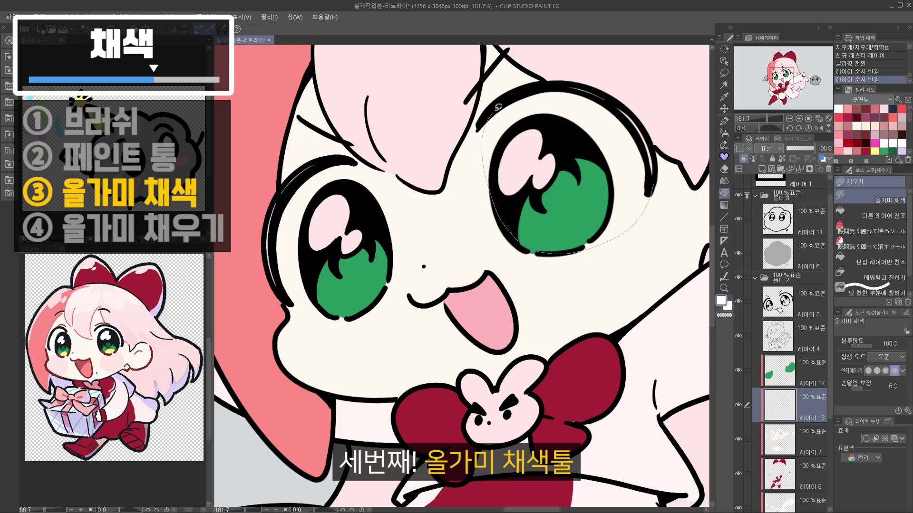
Lasso-fill the whites and highlights of both eyes with white, and shade the upper irises in darker green.
{"action": "left_click_drag", "start_coordinate": [622, 108], "coordinate": [655, 164]}
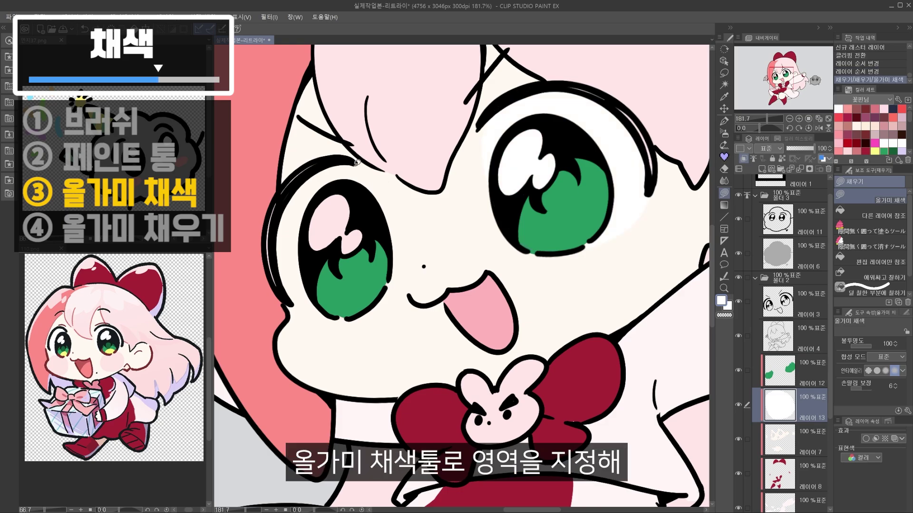
{"action": "left_click_drag", "start_coordinate": [282, 202], "coordinate": [354, 164]}
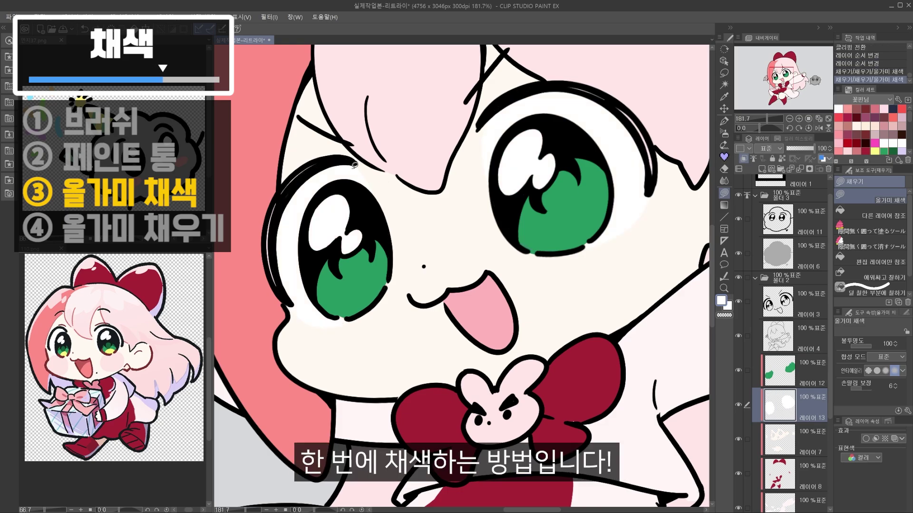
{"action": "left_click_drag", "start_coordinate": [386, 219], "coordinate": [387, 222]}
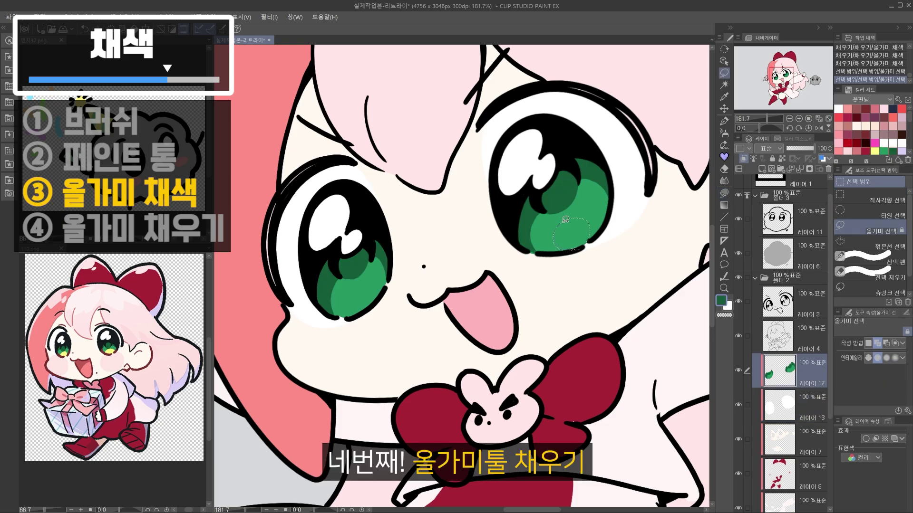
Lasso-select the lower part of both irises, fill the areas with yellow, and deselect.
{"action": "left_click_drag", "start_coordinate": [595, 233], "coordinate": [579, 248]}
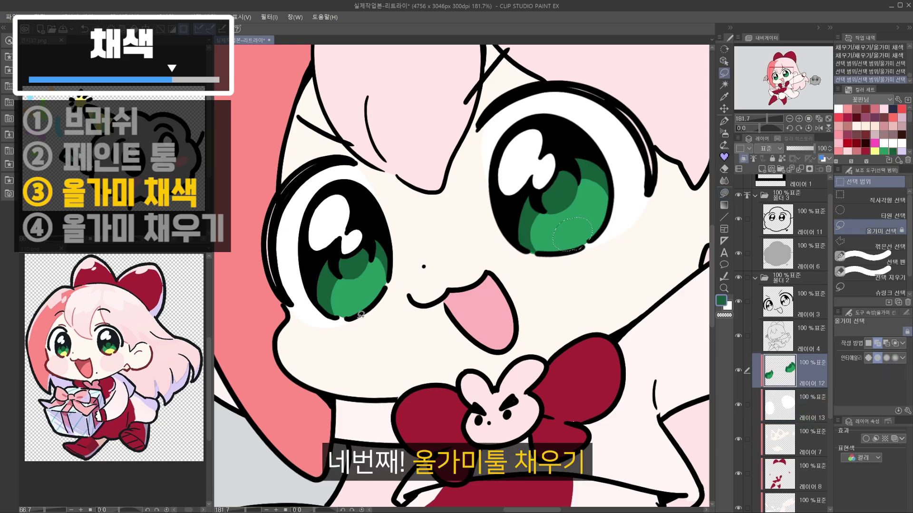
{"action": "mouse_move", "coordinate": [360, 284]}
{"action": "left_mouse_down"}
{"action": "mouse_move", "coordinate": [350, 308]}
{"action": "mouse_move", "coordinate": [375, 303]}
{"action": "left_mouse_up"}
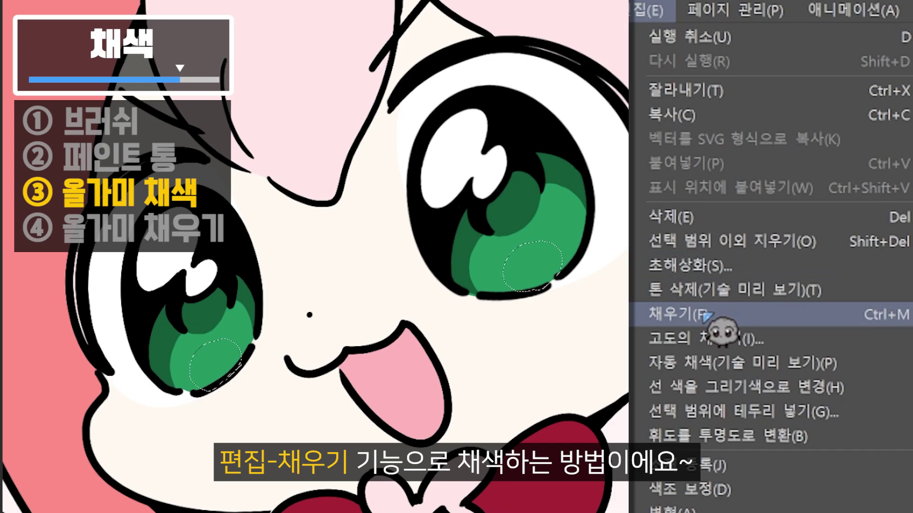
{"action": "left_click", "coordinate": [704, 314]}
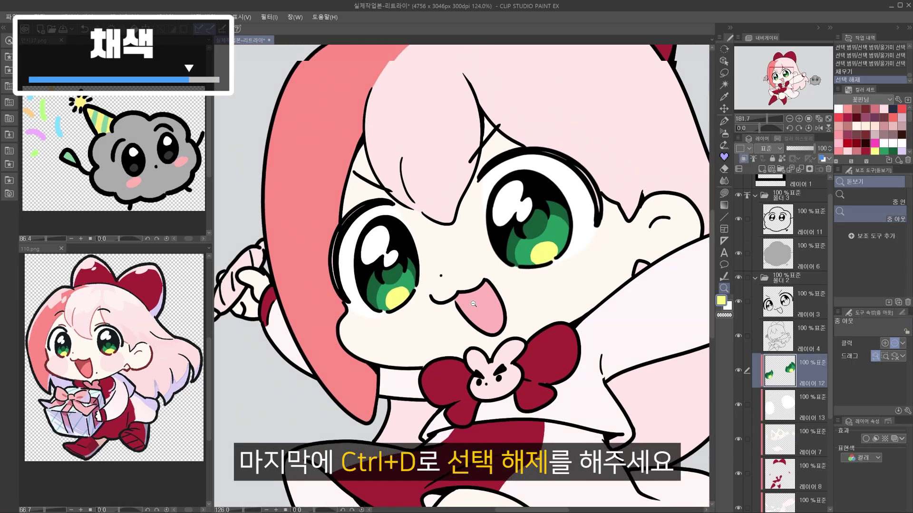
{"action": "left_click", "coordinate": [474, 304]}
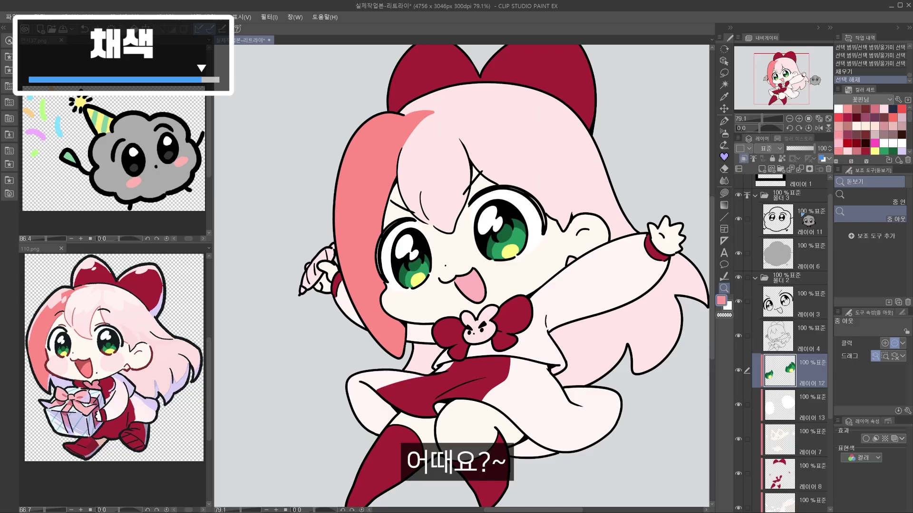
Fill the bunny ornament with coral pink on a new layer above the skin color layer and choose another fill color.
{"action": "left_click", "coordinate": [808, 440]}
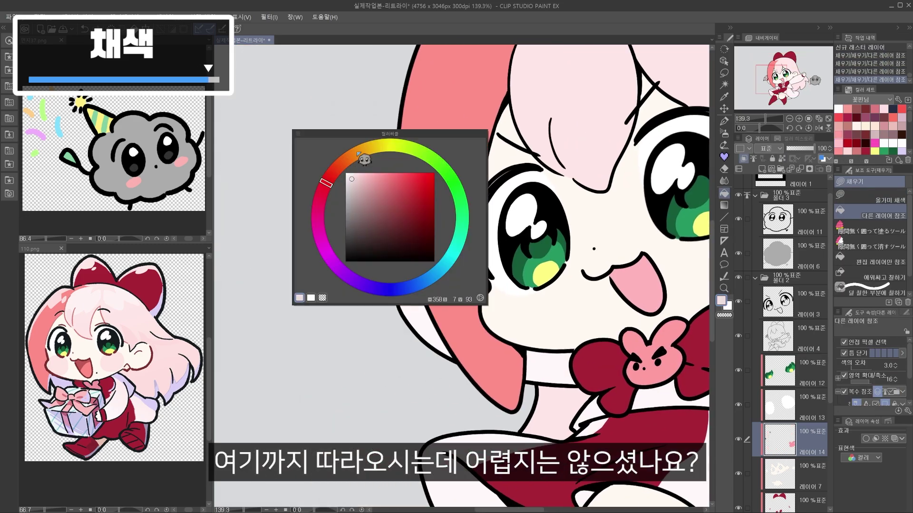
{"action": "left_click", "coordinate": [357, 184]}
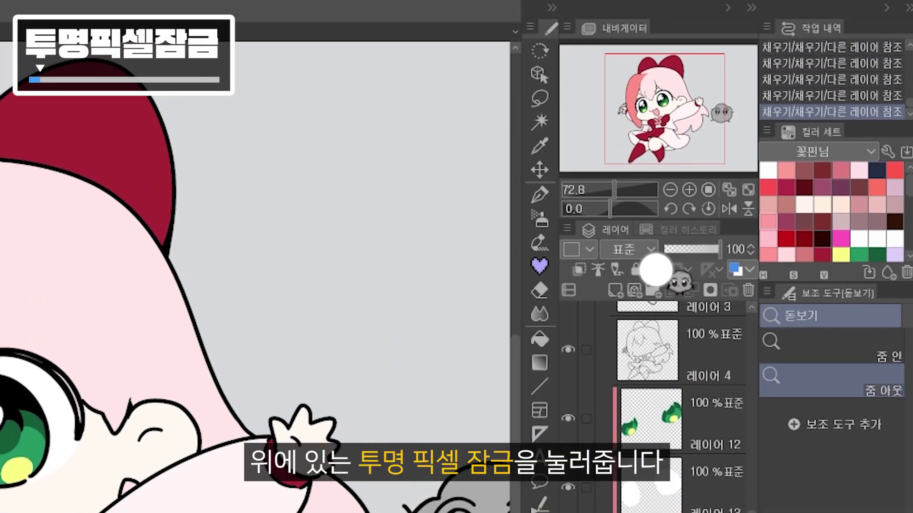
Lock the transparent pixels of the pale pink hair's base color layer.
{"action": "left_click", "coordinate": [655, 123]}
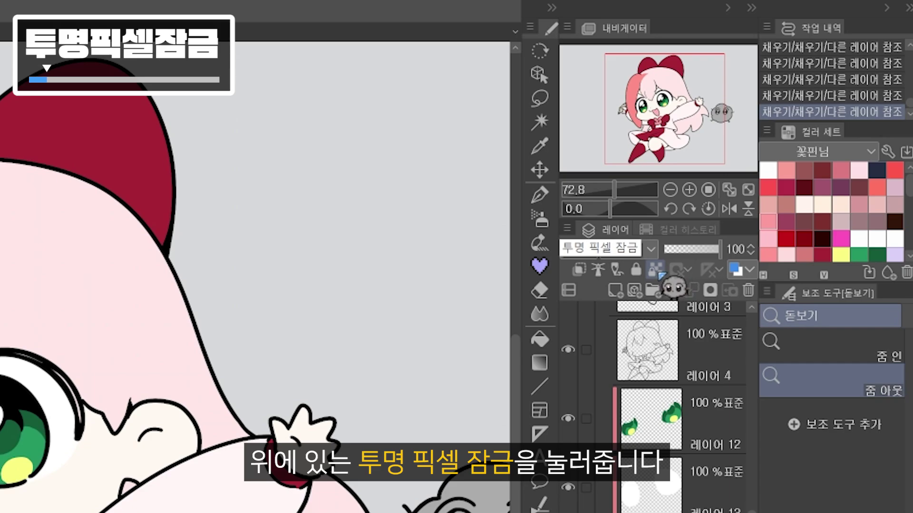
{"action": "left_click", "coordinate": [661, 274]}
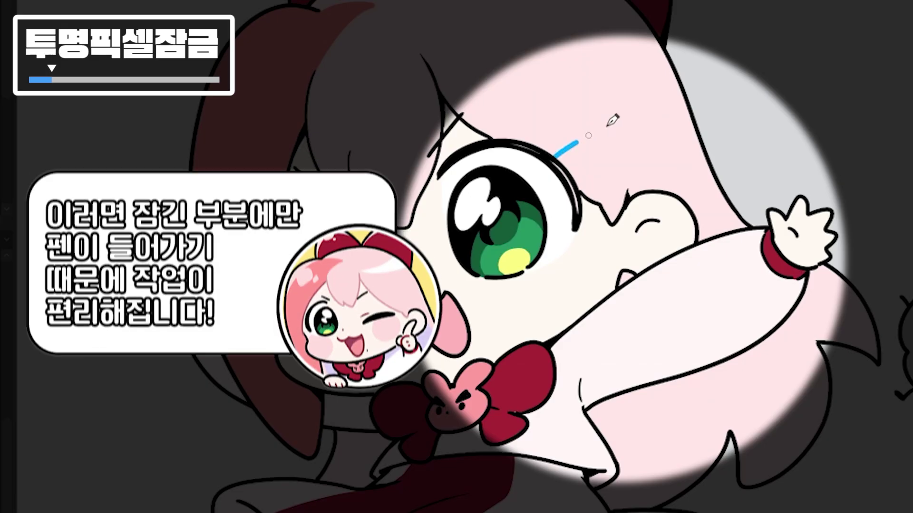
Draw three blue test strokes across the hair, from beside the eye past the hair's outer edge.
{"action": "left_click_drag", "start_coordinate": [556, 157], "coordinate": [680, 95]}
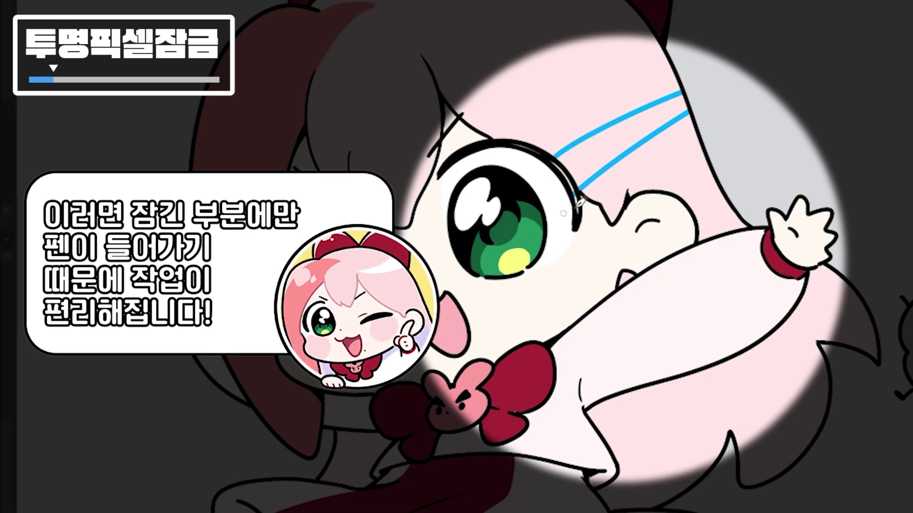
{"action": "left_click_drag", "start_coordinate": [570, 186], "coordinate": [689, 114]}
{"action": "left_click_drag", "start_coordinate": [594, 200], "coordinate": [704, 157]}
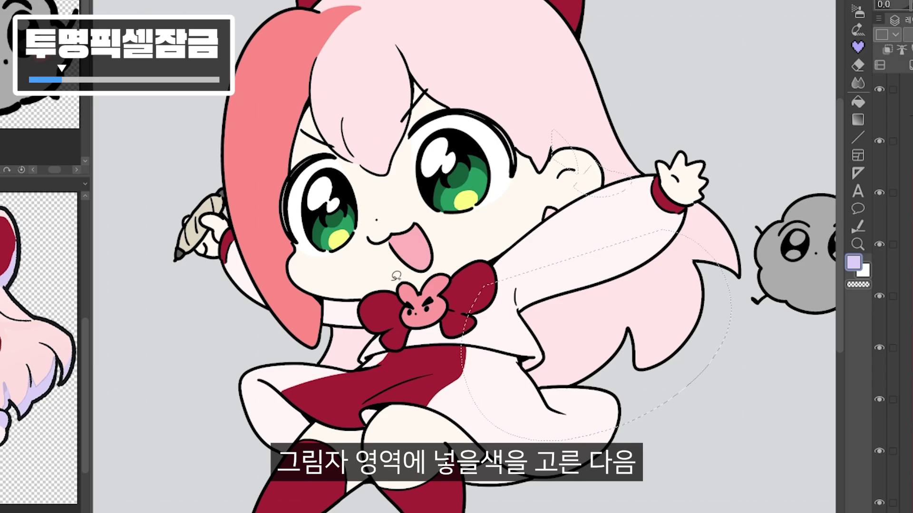
Lasso-select the shadow areas of the back hair and behind the ear, fill them with lavender, and deselect.
{"action": "left_click_drag", "start_coordinate": [396, 276], "coordinate": [327, 332]}
{"action": "left_click_drag", "start_coordinate": [407, 313], "coordinate": [404, 311]}
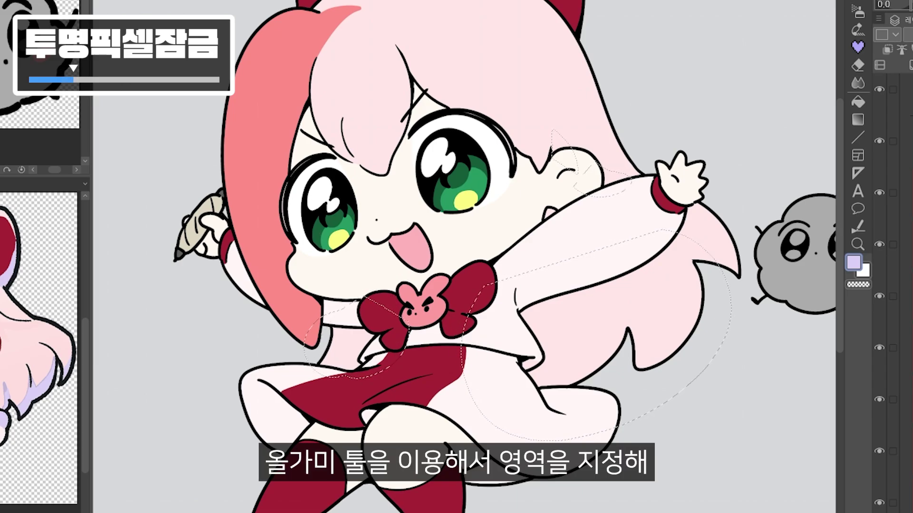
{"action": "key", "text": "alt+e"}
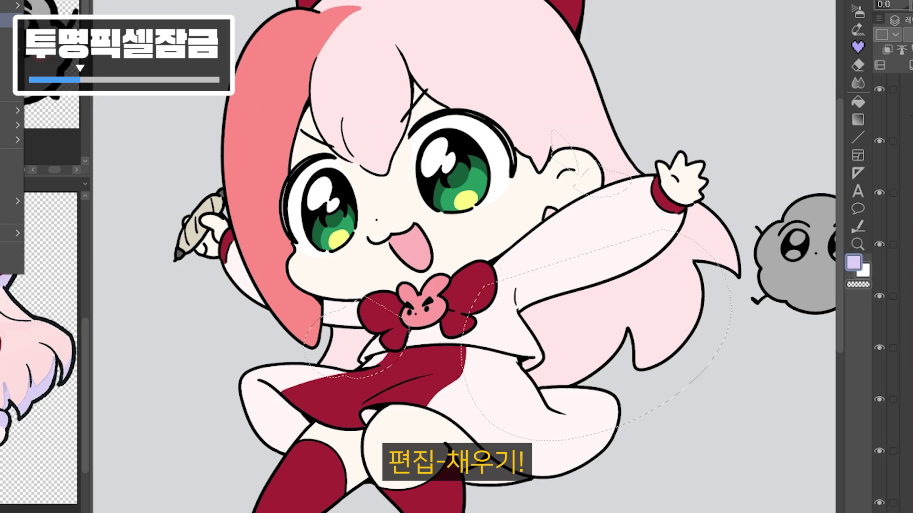
{"action": "left_click", "coordinate": [7, 20]}
{"action": "key", "text": "ctrl+d"}
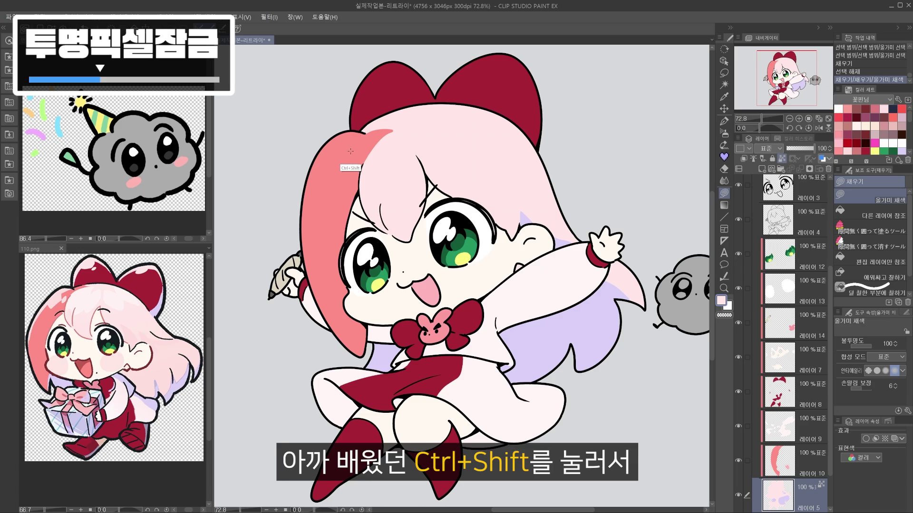
Lock transparent pixels on the coral hair streak's layer and lasso-fill pale pink highlights across the streak.
{"action": "left_click", "coordinate": [349, 152], "text": "ctrl+shift"}
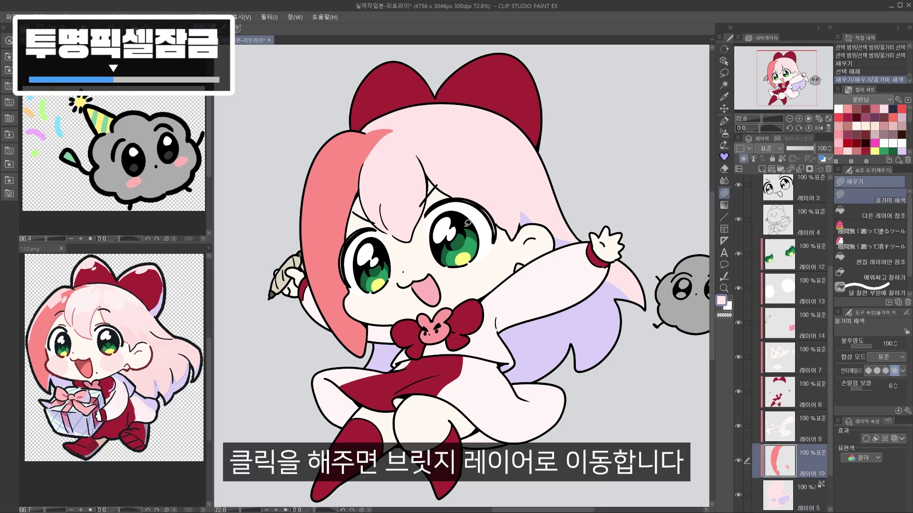
{"action": "left_click", "coordinate": [782, 159]}
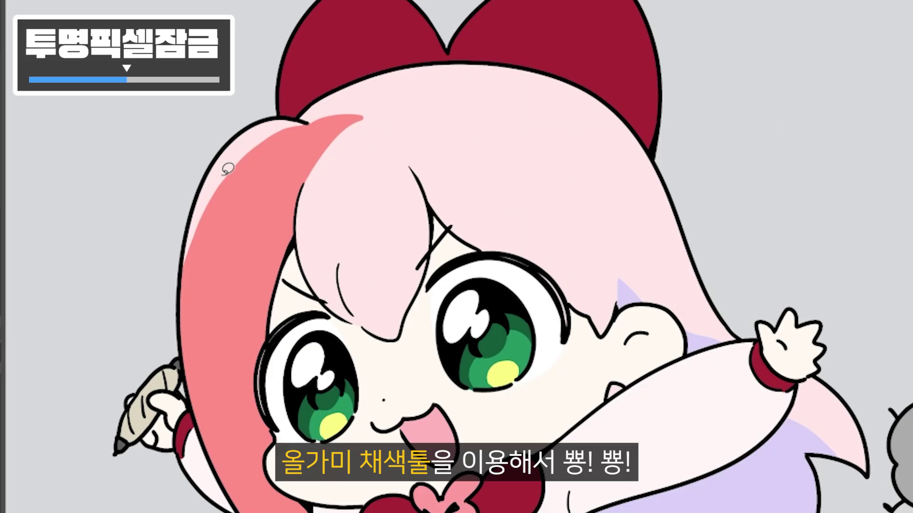
{"action": "mouse_move", "coordinate": [218, 194]}
{"action": "left_mouse_down"}
{"action": "mouse_move", "coordinate": [228, 164]}
{"action": "mouse_move", "coordinate": [267, 181]}
{"action": "left_mouse_up"}
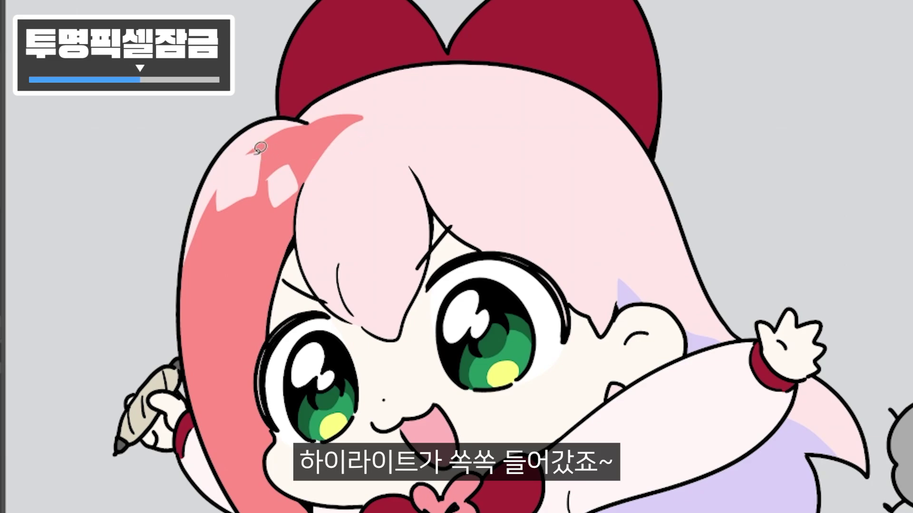
{"action": "left_click_drag", "start_coordinate": [261, 148], "coordinate": [270, 174]}
Lasso-fill a row of lighter, diamond-shaped highlights across the bangs and top of the pale pink hair.
{"action": "left_click_drag", "start_coordinate": [332, 195], "coordinate": [327, 199]}
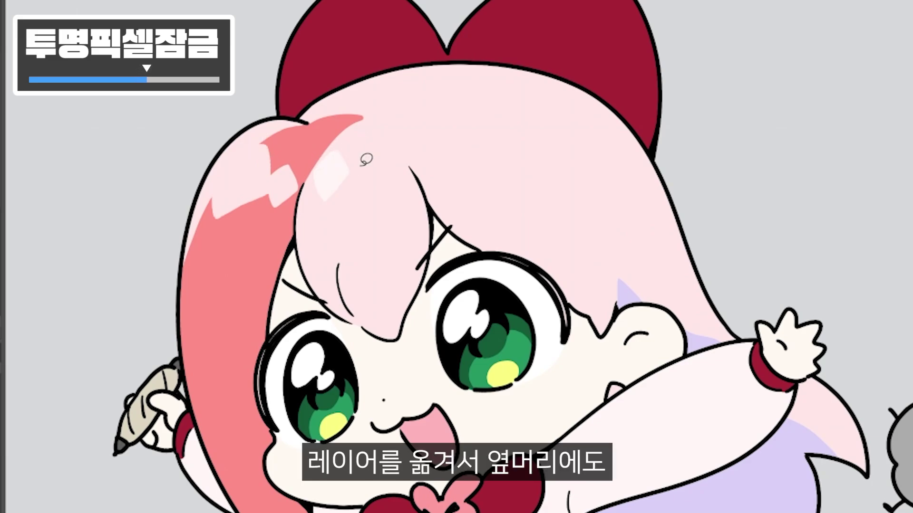
{"action": "mouse_move", "coordinate": [366, 139]}
{"action": "left_mouse_down"}
{"action": "mouse_move", "coordinate": [400, 163]}
{"action": "mouse_move", "coordinate": [382, 185]}
{"action": "mouse_move", "coordinate": [384, 147]}
{"action": "mouse_move", "coordinate": [385, 196]}
{"action": "mouse_move", "coordinate": [353, 172]}
{"action": "left_mouse_up"}
{"action": "key", "text": "ctrl+z"}
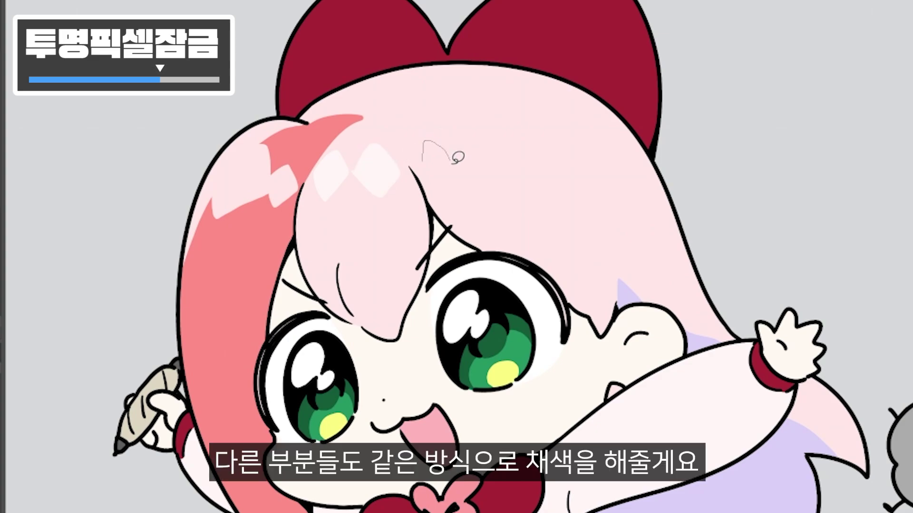
{"action": "left_click_drag", "start_coordinate": [457, 157], "coordinate": [428, 166]}
{"action": "left_click_drag", "start_coordinate": [486, 139], "coordinate": [475, 136]}
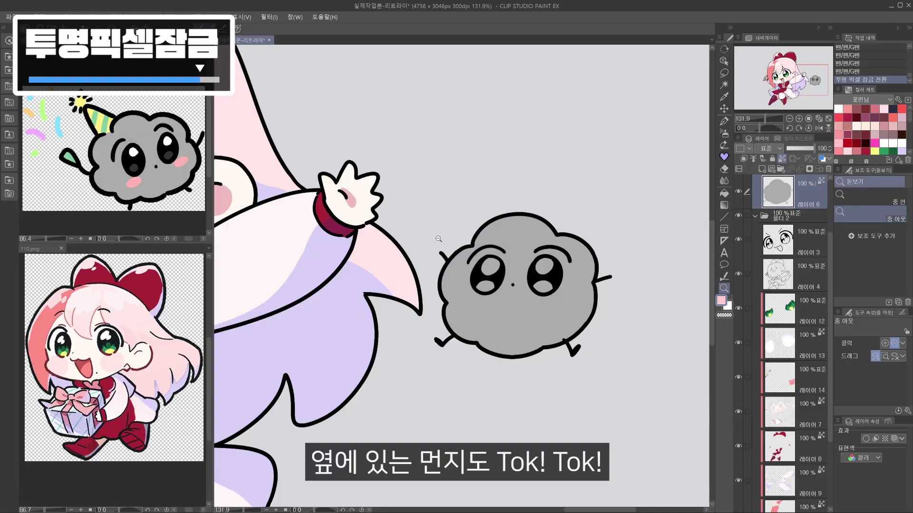
Fill the upper highlights of the gray dust character's eyes with white.
{"action": "left_click", "coordinate": [152, 174]}
{"action": "left_click", "coordinate": [464, 260]}
{"action": "key", "text": "g"}
{"action": "left_click", "coordinate": [485, 287]}
{"action": "left_click", "coordinate": [543, 287]}
Draw pink blush marks beneath both of the dust character's eyes with the G-pen.
{"action": "key", "text": "c"}
{"action": "key", "text": "p"}
{"action": "left_click_drag", "start_coordinate": [473, 298], "coordinate": [480, 299]}
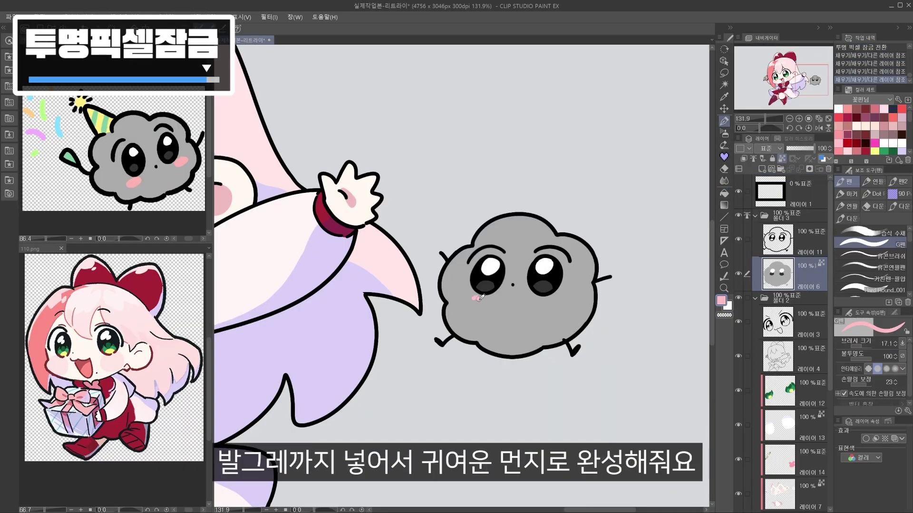
{"action": "mouse_move", "coordinate": [547, 298]}
{"action": "left_mouse_down"}
{"action": "mouse_move", "coordinate": [575, 302]}
{"action": "mouse_move", "coordinate": [558, 306]}
{"action": "mouse_move", "coordinate": [607, 295]}
{"action": "left_mouse_up"}
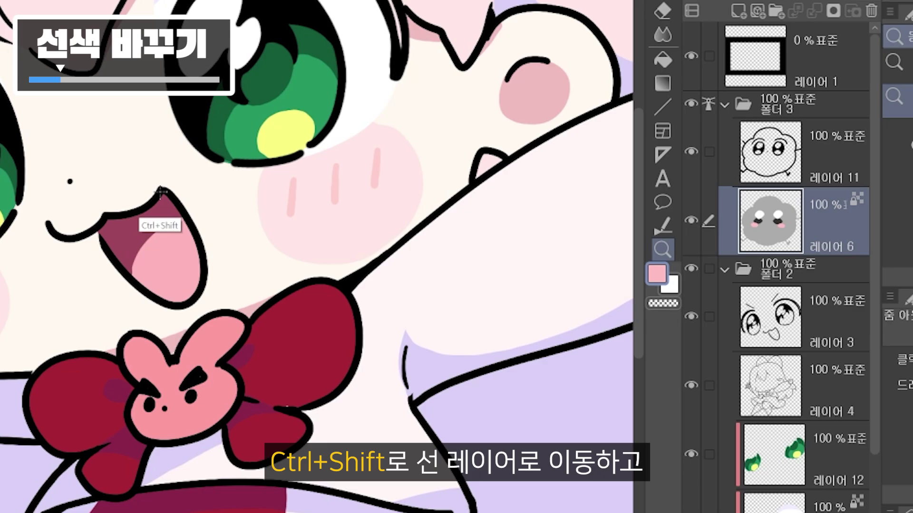
Lock transparent pixels on the face line art layer and lasso-fill the mouth outline with dark magenta.
{"action": "left_click", "coordinate": [436, 276], "text": "ctrl+shift"}
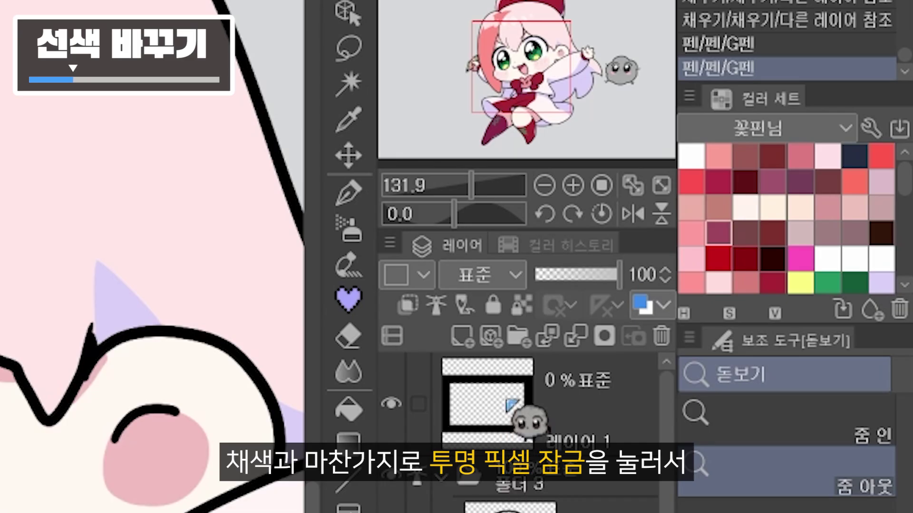
{"action": "left_click", "coordinate": [519, 306]}
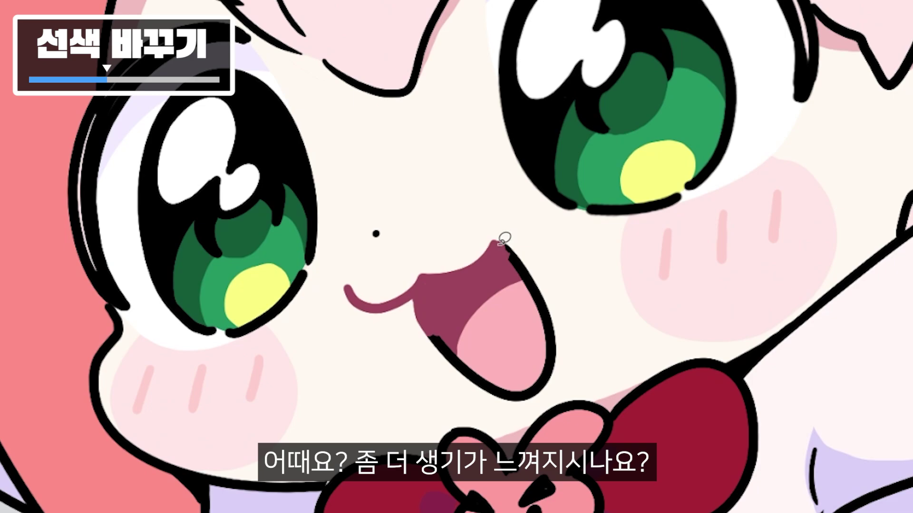
{"action": "left_click_drag", "start_coordinate": [482, 248], "coordinate": [509, 312]}
{"action": "mouse_move", "coordinate": [555, 361]}
{"action": "left_mouse_down"}
{"action": "mouse_move", "coordinate": [499, 231]}
{"action": "mouse_move", "coordinate": [509, 247]}
{"action": "left_mouse_up"}
{"action": "mouse_move", "coordinate": [548, 284]}
{"action": "left_mouse_down"}
{"action": "mouse_move", "coordinate": [548, 393]}
{"action": "mouse_move", "coordinate": [459, 291]}
{"action": "left_mouse_up"}
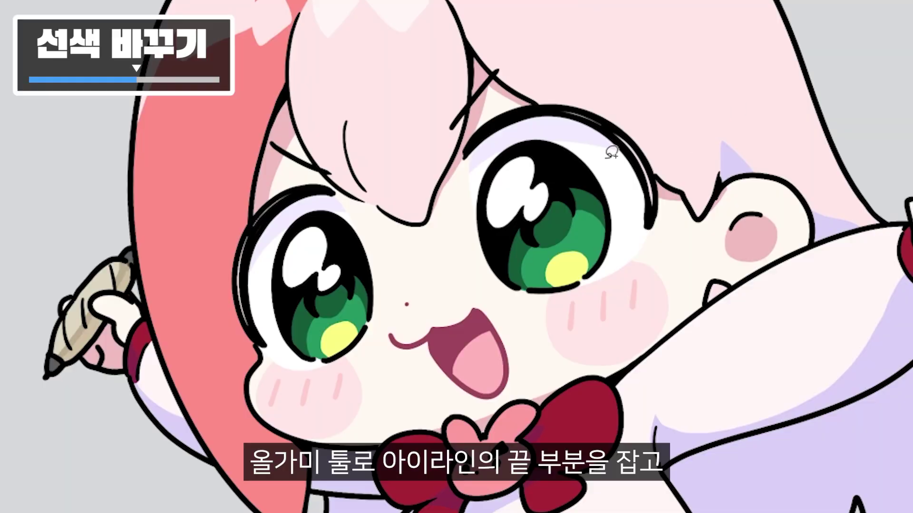
Lasso-select the outer ends of both eyes' lashes and tint their line art with upward pink gradients.
{"action": "mouse_move", "coordinate": [611, 152]}
{"action": "left_mouse_down"}
{"action": "mouse_move", "coordinate": [699, 157]}
{"action": "mouse_move", "coordinate": [648, 241]}
{"action": "mouse_move", "coordinate": [609, 138]}
{"action": "left_mouse_up"}
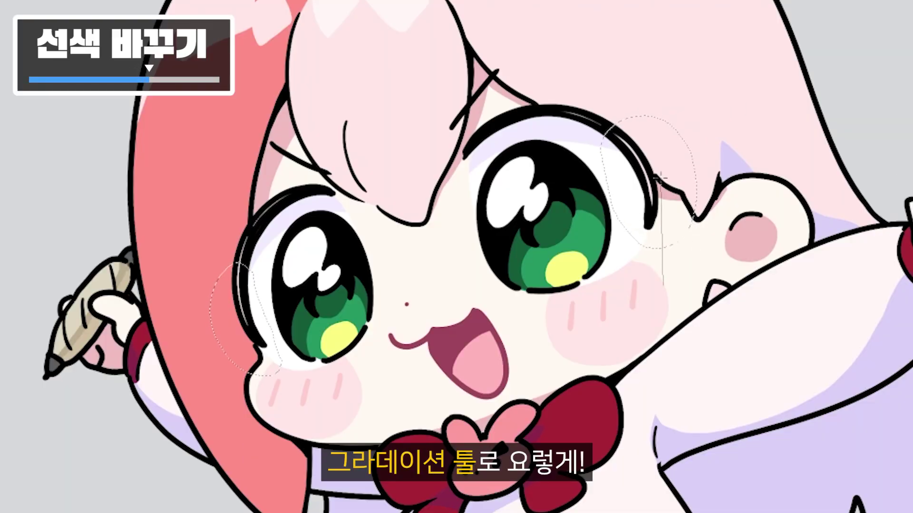
{"action": "mouse_move", "coordinate": [662, 285]}
{"action": "left_mouse_down"}
{"action": "mouse_move", "coordinate": [578, 147]}
{"action": "mouse_move", "coordinate": [588, 133]}
{"action": "left_mouse_up"}
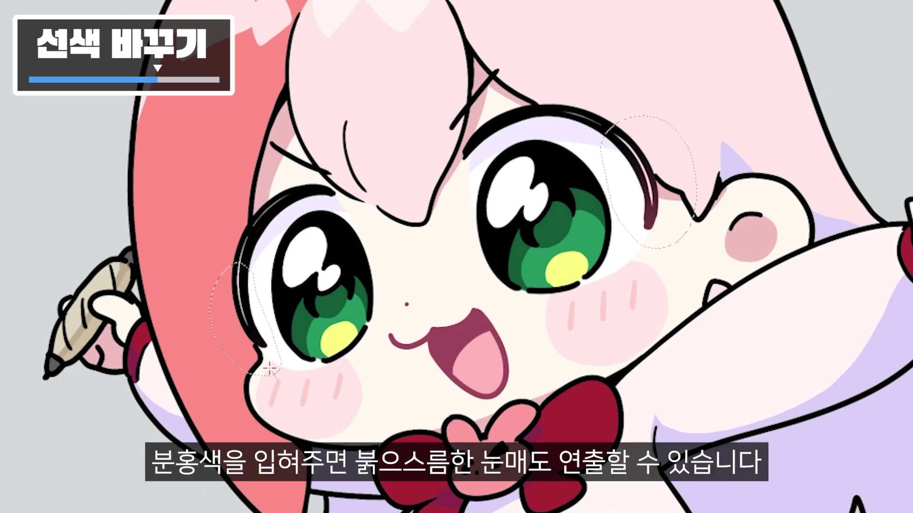
{"action": "left_click_drag", "start_coordinate": [271, 371], "coordinate": [239, 284]}
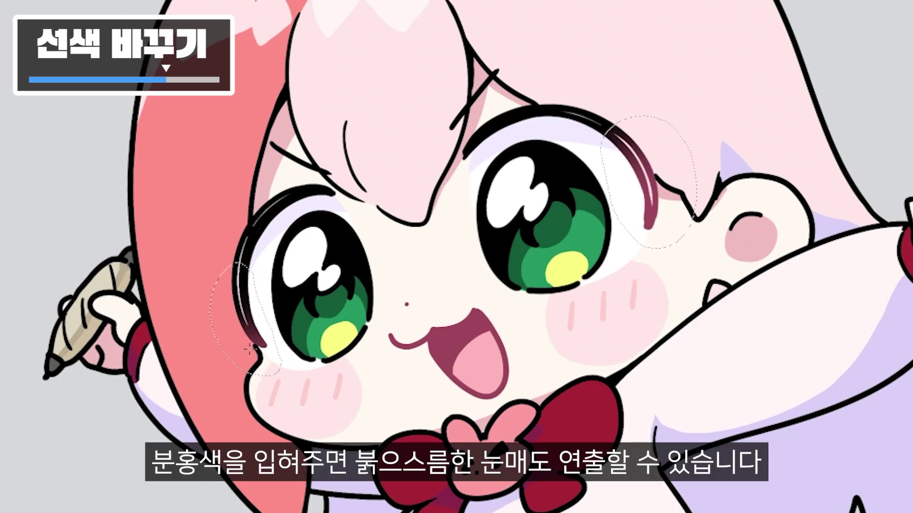
{"action": "left_click_drag", "start_coordinate": [230, 347], "coordinate": [232, 270]}
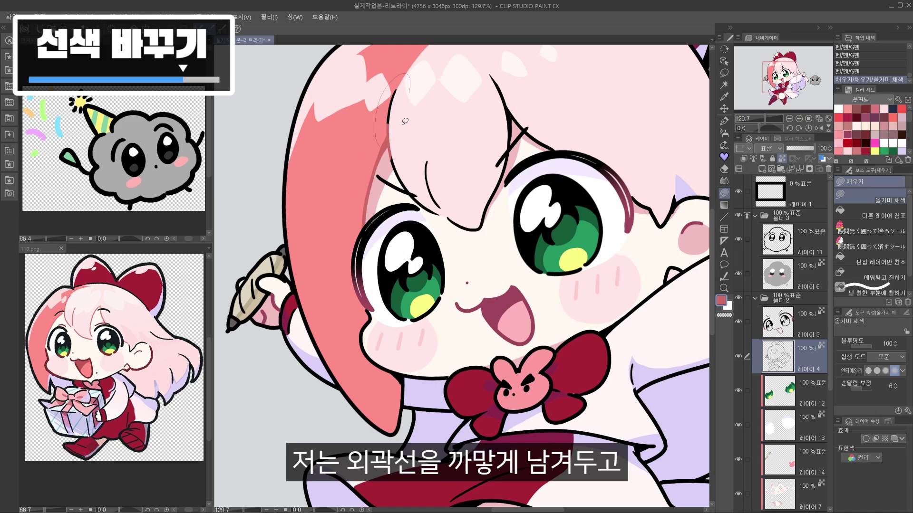
Lasso-fill the inner hair lines around the bangs with muted red on the body line art layer, leaving the outer contour black.
{"action": "left_click_drag", "start_coordinate": [404, 121], "coordinate": [420, 213]}
{"action": "left_click_drag", "start_coordinate": [509, 136], "coordinate": [509, 136]}
{"action": "left_click_drag", "start_coordinate": [518, 168], "coordinate": [459, 201]}
{"action": "mouse_move", "coordinate": [461, 203]}
{"action": "left_mouse_down"}
{"action": "mouse_move", "coordinate": [427, 87]}
{"action": "mouse_move", "coordinate": [497, 190]}
{"action": "mouse_move", "coordinate": [478, 148]}
{"action": "mouse_move", "coordinate": [498, 190]}
{"action": "left_mouse_up"}
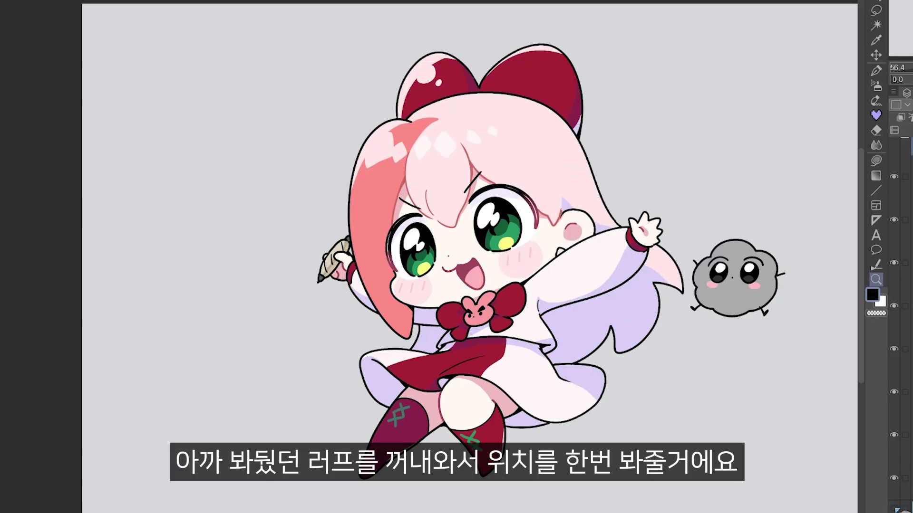
Show the rough thumbnail sketch and raise the opacity of the black frame layer to 100%.
{"action": "left_click", "coordinate": [894, 509]}
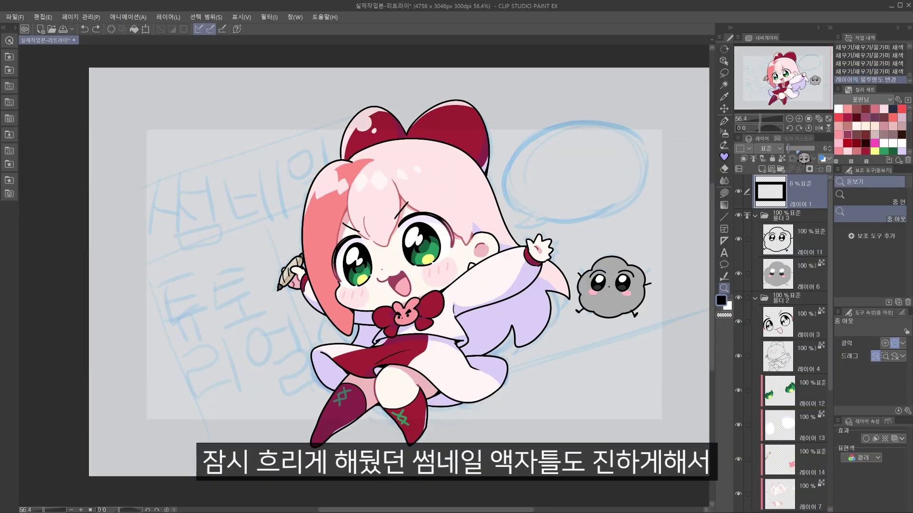
{"action": "left_click_drag", "start_coordinate": [803, 155], "coordinate": [820, 152]}
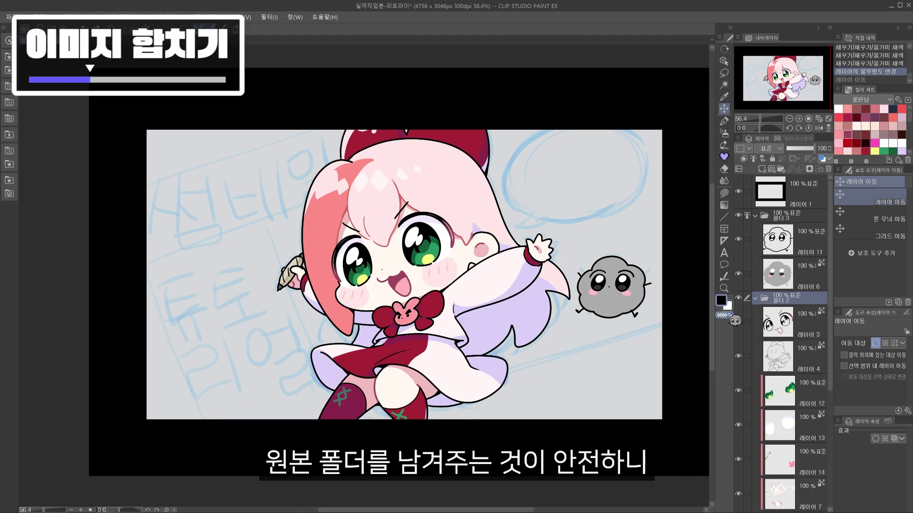
Merge a duplicate of the girl's folder 2 into a single layer and try moving the merged character across the canvas.
{"action": "right_click", "coordinate": [794, 299]}
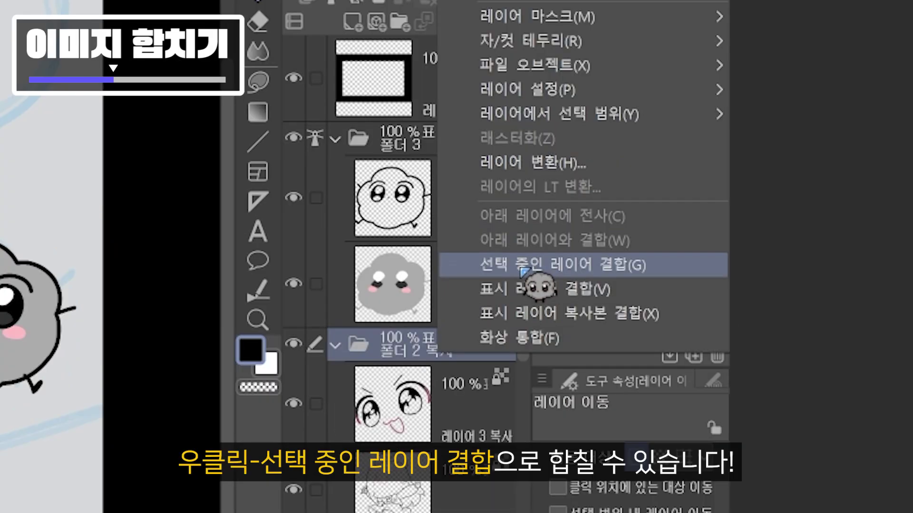
{"action": "left_click", "coordinate": [522, 270]}
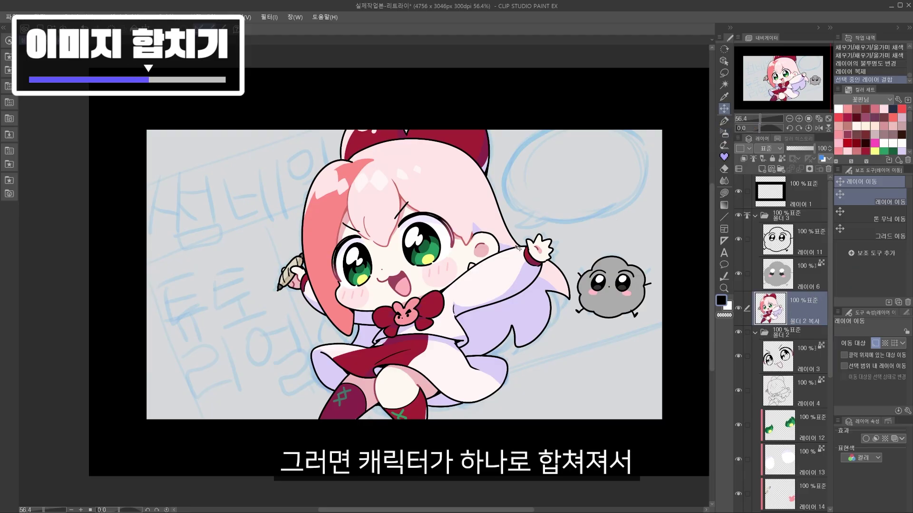
{"action": "left_click_drag", "start_coordinate": [518, 247], "coordinate": [322, 382]}
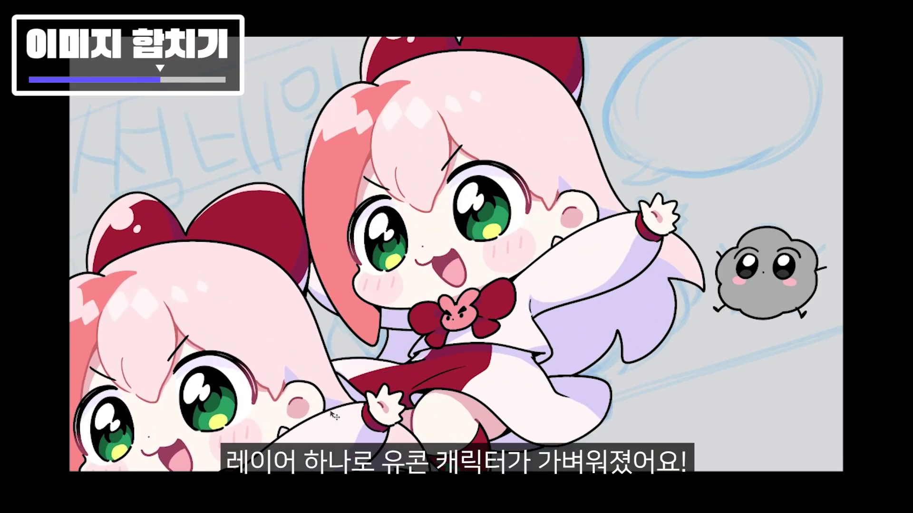
{"action": "left_click_drag", "start_coordinate": [331, 412], "coordinate": [430, 186]}
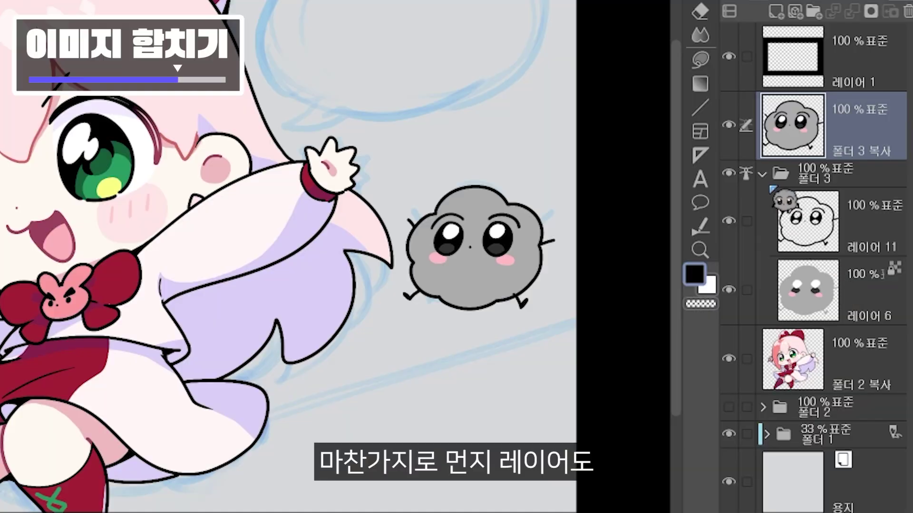
Collapse the dust character's original folder 3 and reposition its merged copy beside the girl.
{"action": "left_click", "coordinate": [763, 174]}
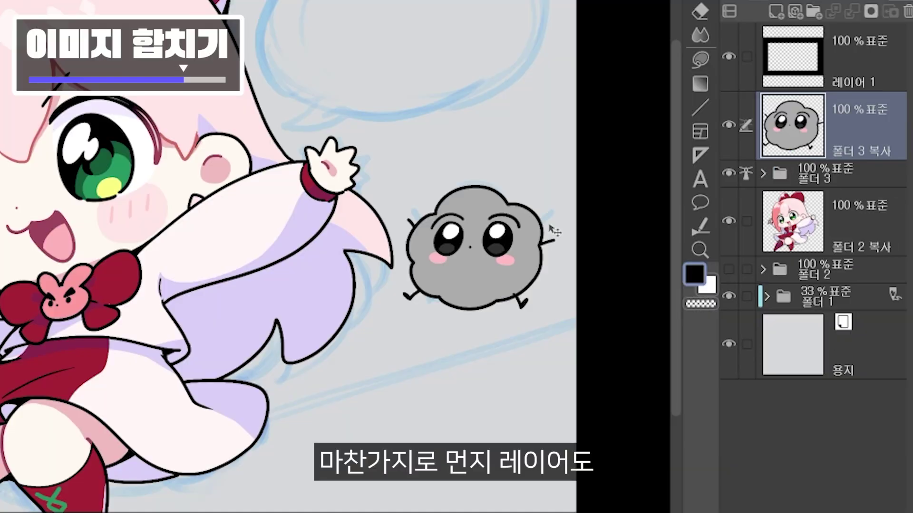
{"action": "left_click_drag", "start_coordinate": [518, 271], "coordinate": [475, 201]}
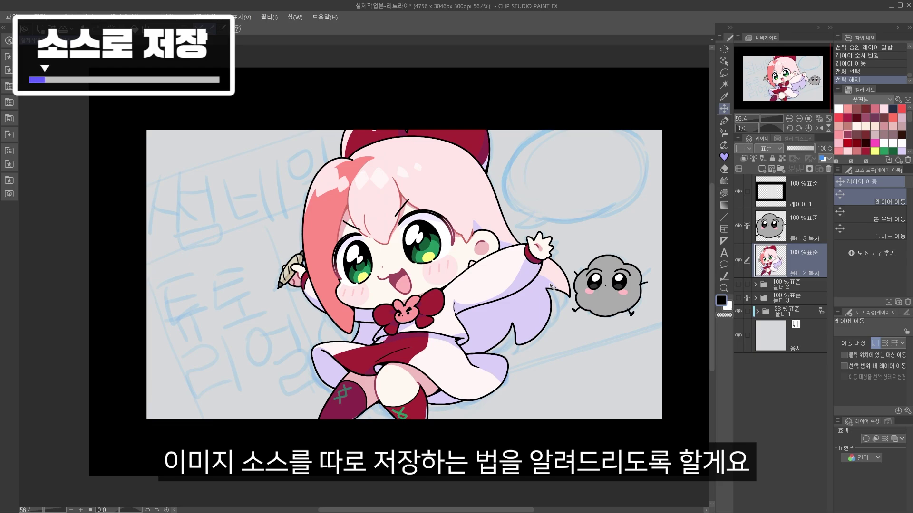
Select the whole canvas on the merged girl layer and create a new canvas from the clipboard copy.
{"action": "key", "text": "ctrl+a"}
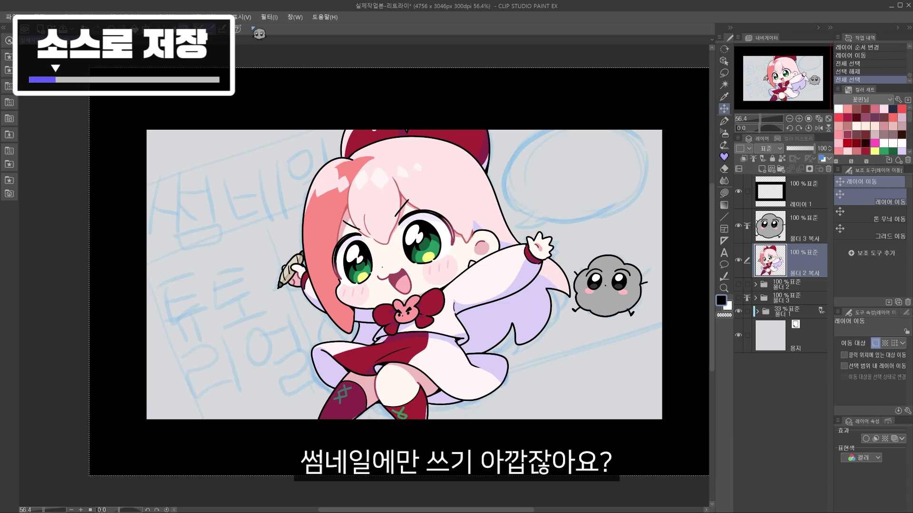
{"action": "left_click", "coordinate": [206, 17]}
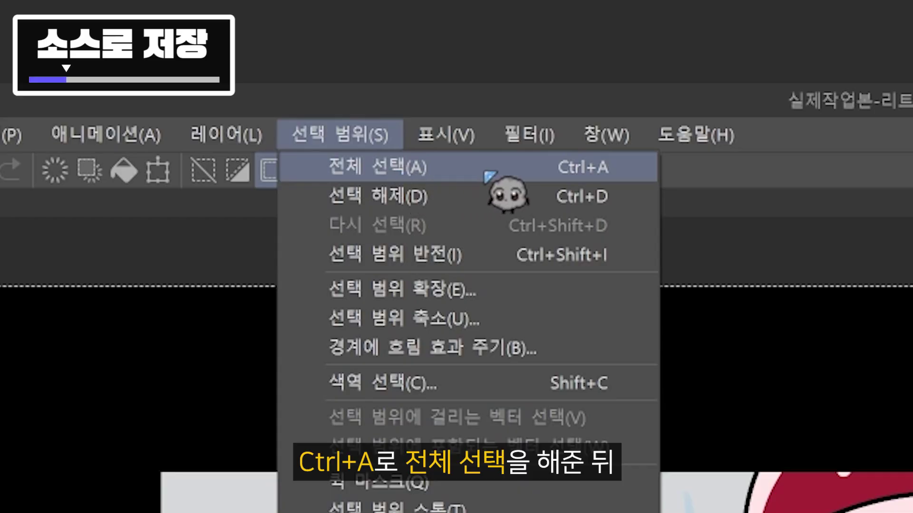
{"action": "left_click", "coordinate": [352, 157]}
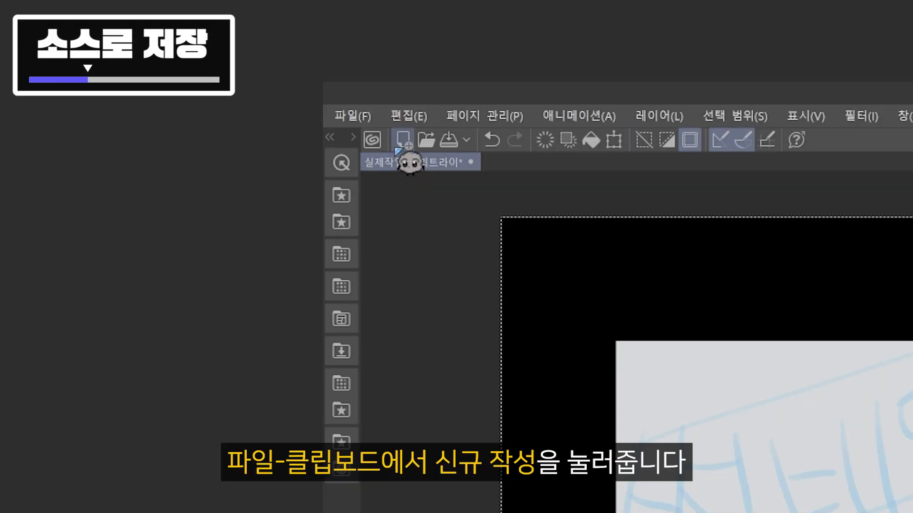
{"action": "left_click", "coordinate": [11, 17]}
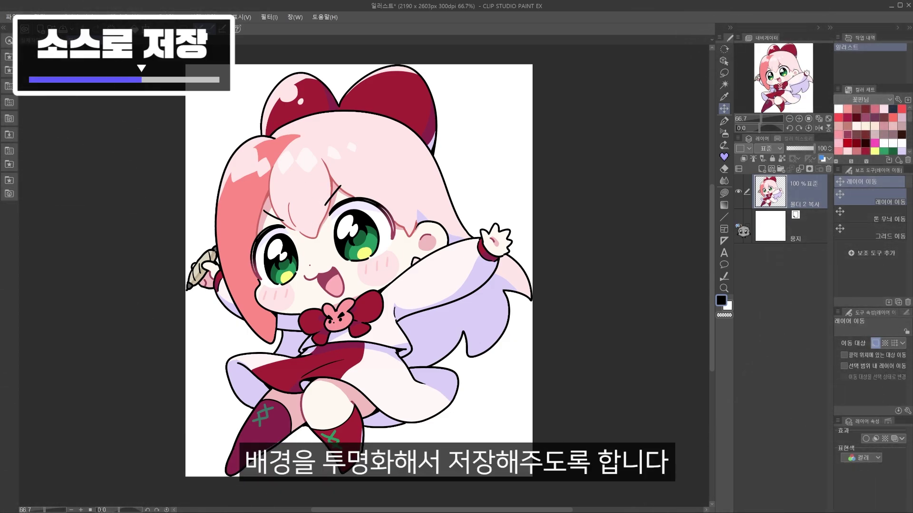
Hide the paper layer for a transparent background and save the girl as a PNG source named 226.
{"action": "left_click", "coordinate": [738, 226]}
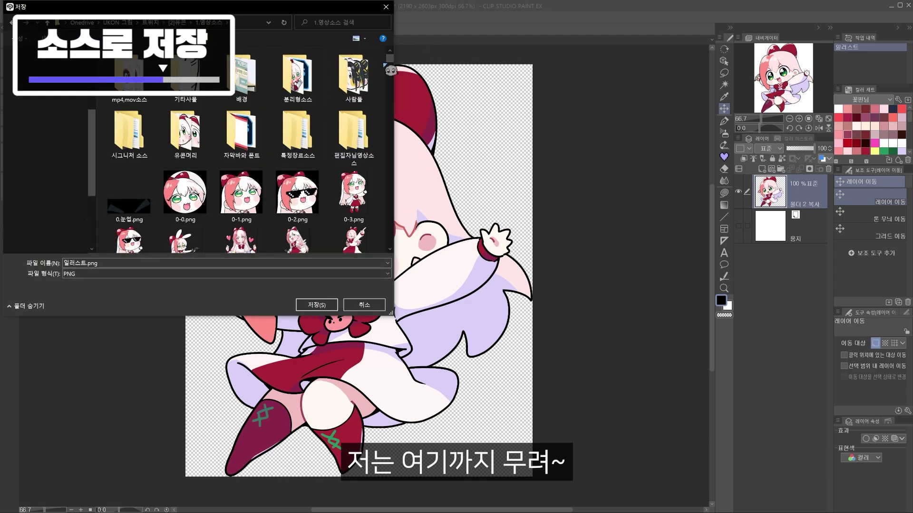
{"action": "left_click_drag", "start_coordinate": [393, 66], "coordinate": [389, 152]}
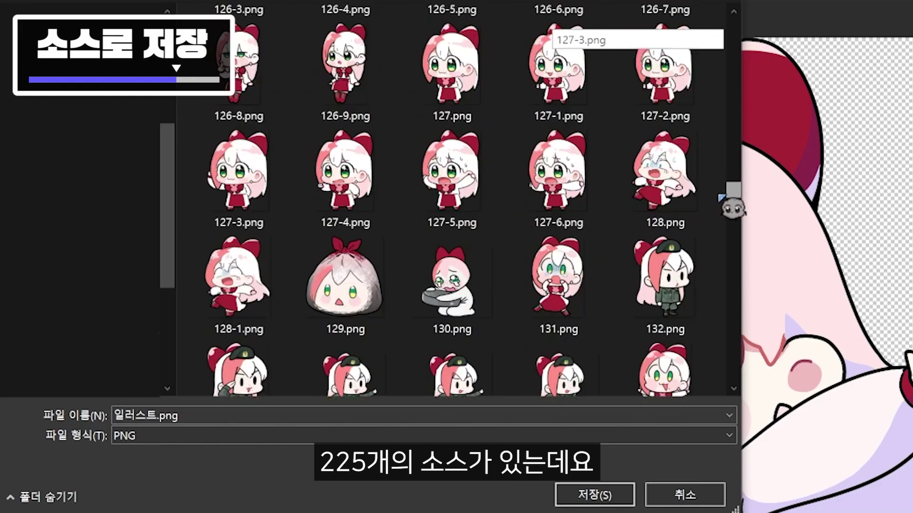
{"action": "left_click_drag", "start_coordinate": [722, 195], "coordinate": [721, 312]}
{"action": "left_click", "coordinate": [228, 416]}
{"action": "type", "text": "22"}
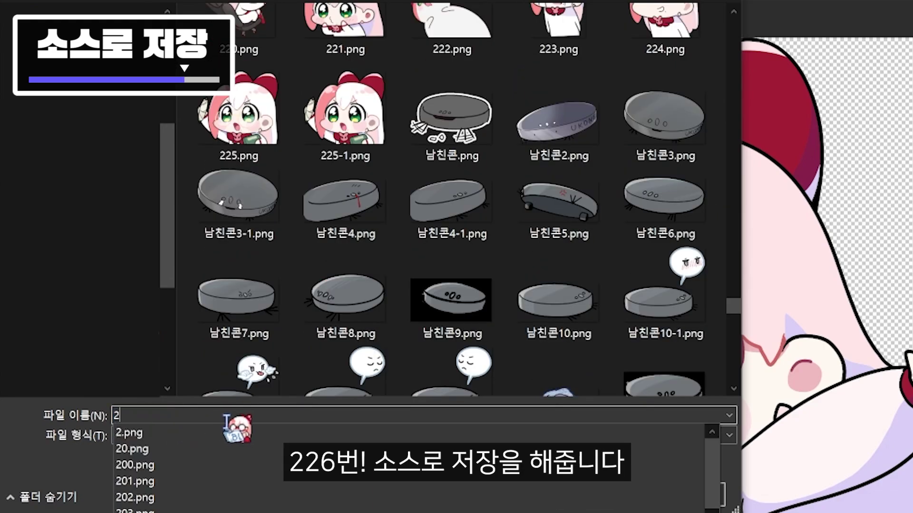
{"action": "type", "text": "6"}
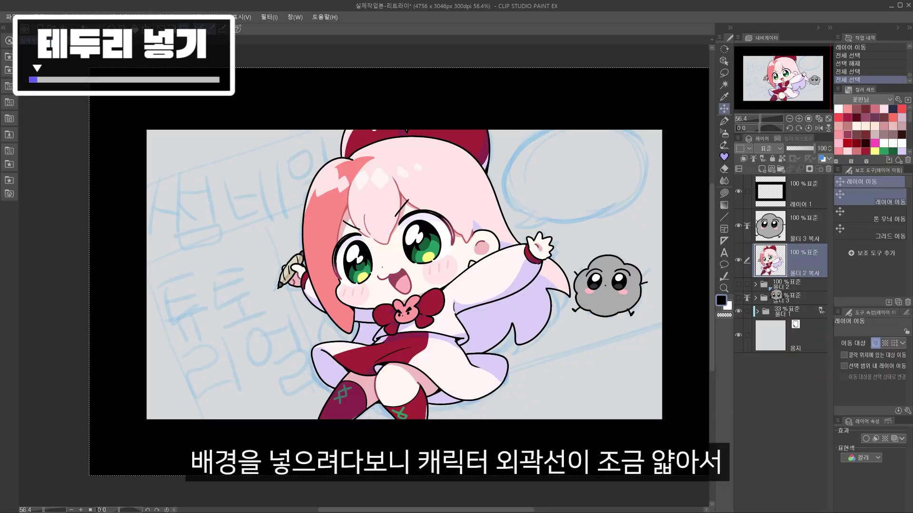
Apply a black border effect to the merged girl layer in the thumbnail file and adjust its edge thickness.
{"action": "left_click_drag", "start_coordinate": [776, 295], "coordinate": [789, 265]}
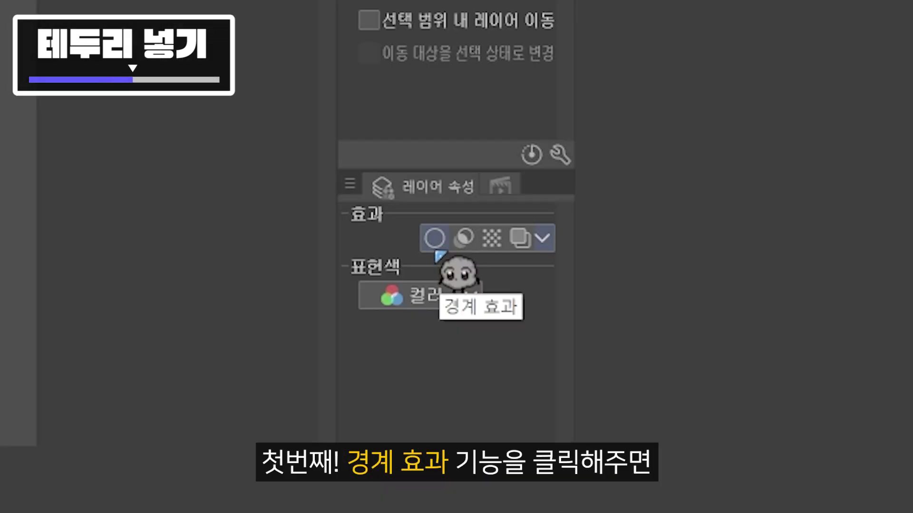
{"action": "left_click", "coordinate": [435, 239]}
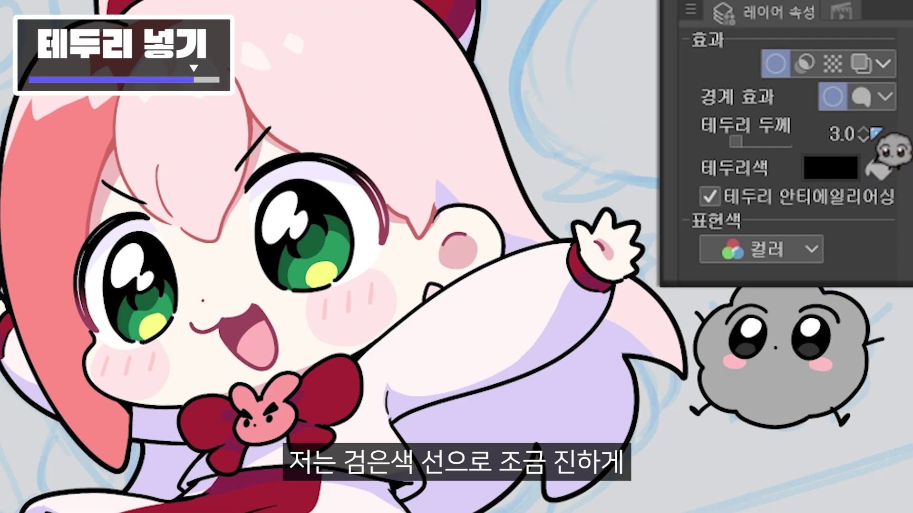
{"action": "left_click", "coordinate": [868, 129]}
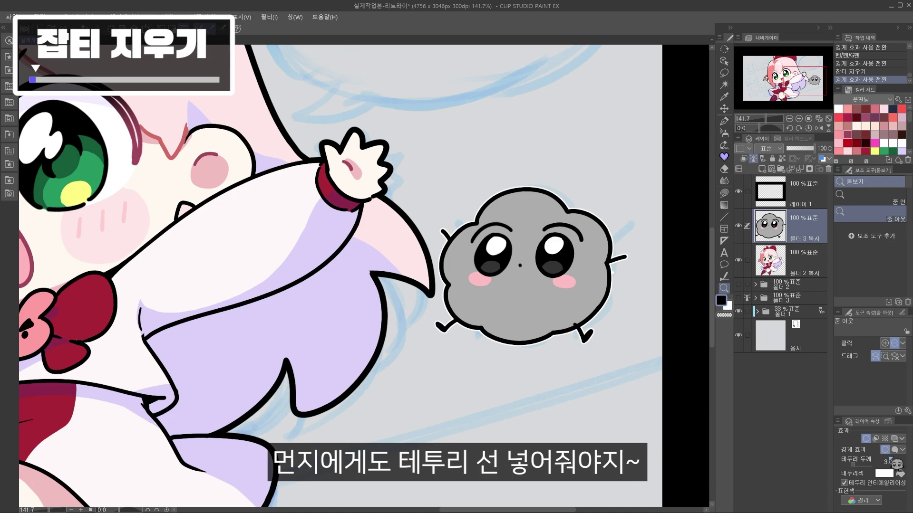
Adjust the dust character's border effect to a black edge and run the line-correction filter 잡티 지우기 (remove dust) on its layer.
{"action": "left_click", "coordinate": [900, 473]}
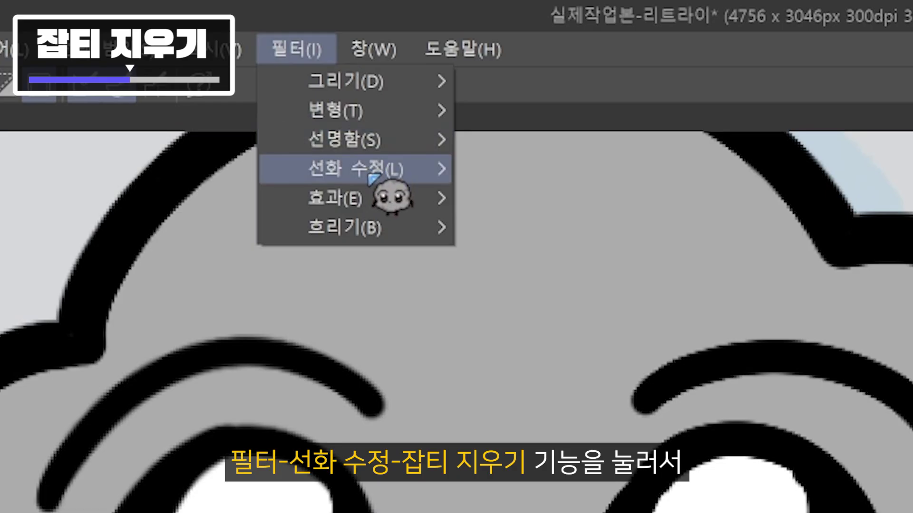
{"action": "mouse_move", "coordinate": [374, 180]}
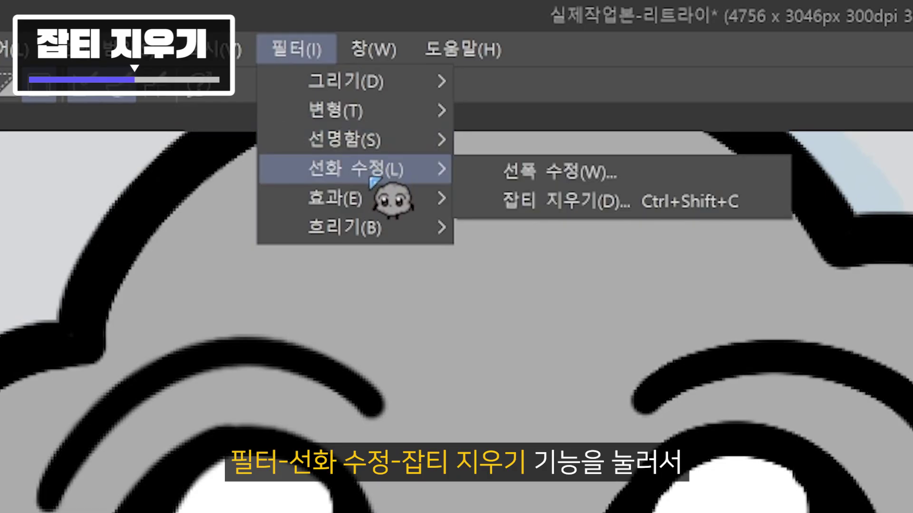
{"action": "left_click", "coordinate": [524, 205]}
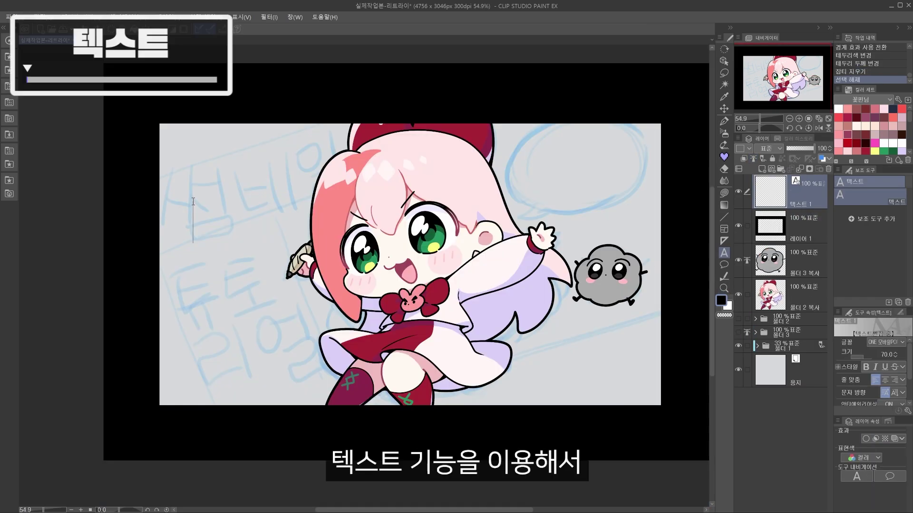
Add two separate title texts over the rough lettering, 썸네일 above and 튜토리얼 below.
{"action": "type", "text": "썸네일"}
{"action": "left_click", "coordinate": [200, 299]}
{"action": "type", "text": "튜토리얼"}
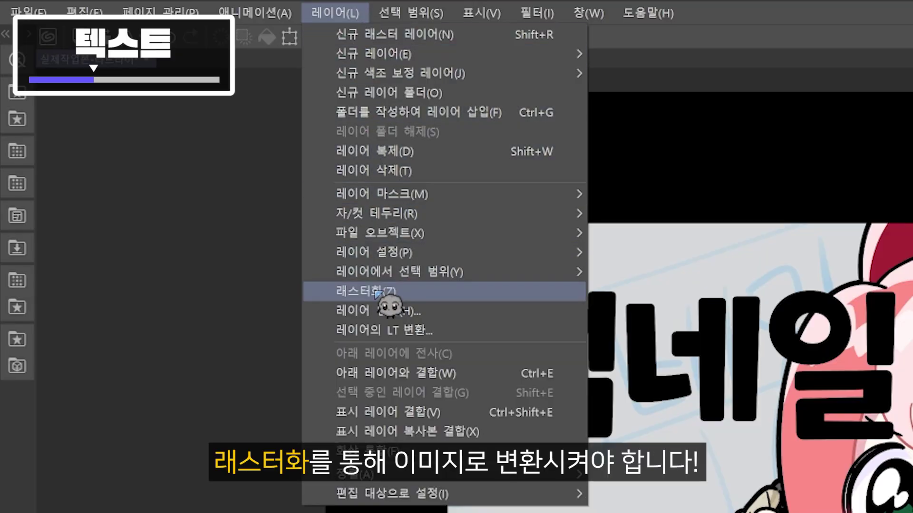
Rasterize the 튜토리얼 text layer and move the lettering slightly down and to the right.
{"action": "left_click", "coordinate": [378, 294]}
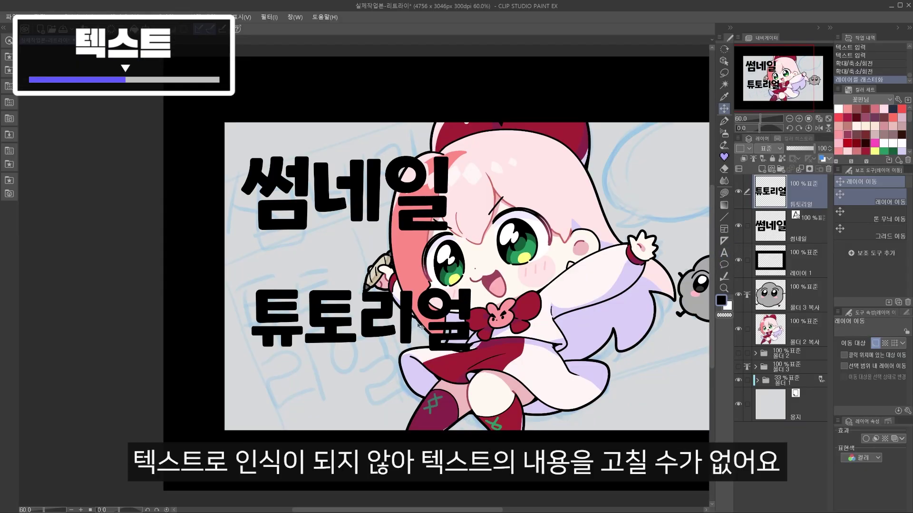
{"action": "left_click_drag", "start_coordinate": [445, 336], "coordinate": [462, 344]}
Open the unrasterized 썸네일 text for editing with the Text tool.
{"action": "key", "text": "t"}
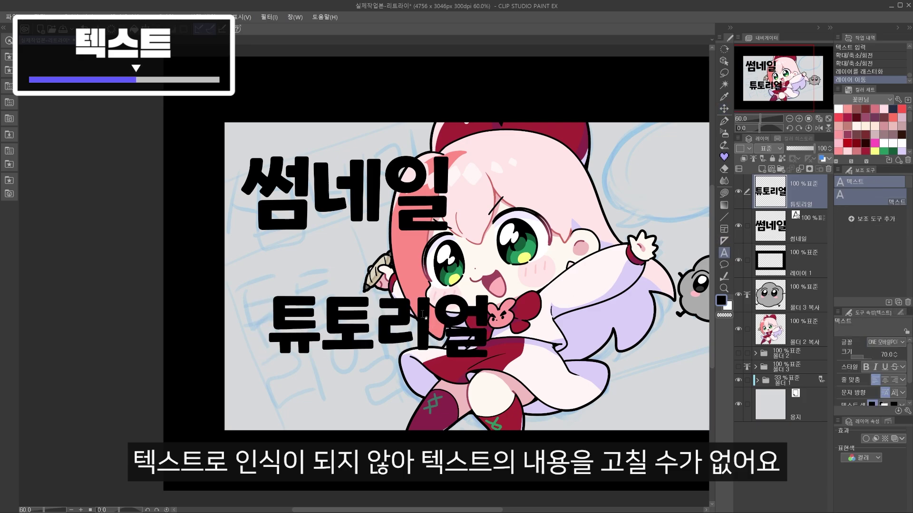
{"action": "left_click", "coordinate": [420, 172]}
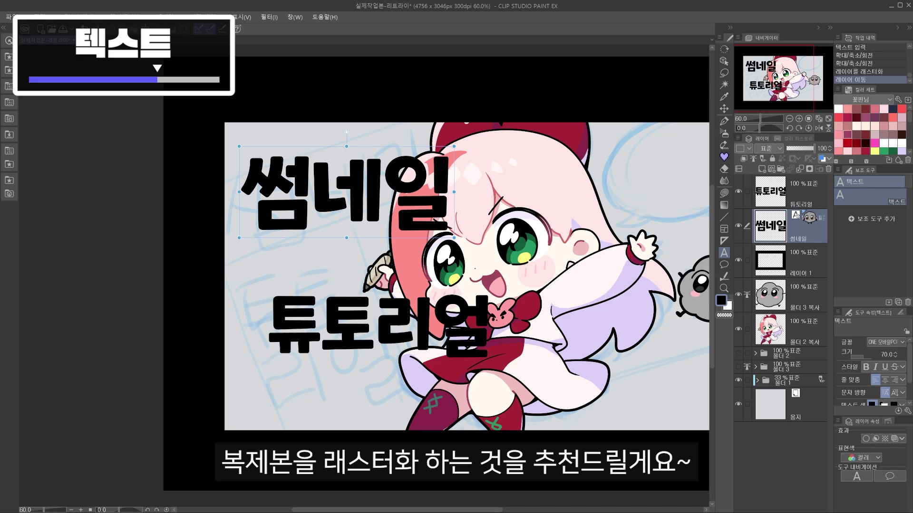
{"action": "left_click", "coordinate": [395, 188]}
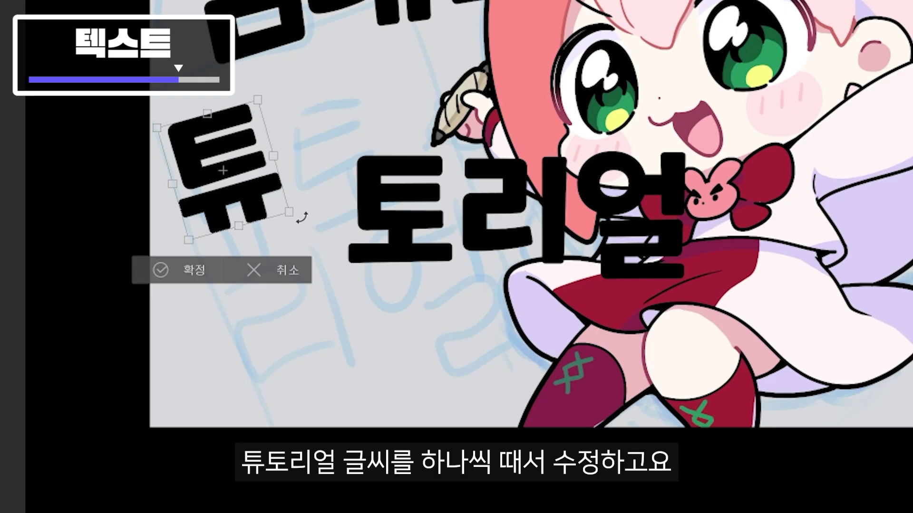
Place the tilted 튜 letter, and adjust the tilted 썸네일 lettering's shape and position over the rough title.
{"action": "key", "text": "Return"}
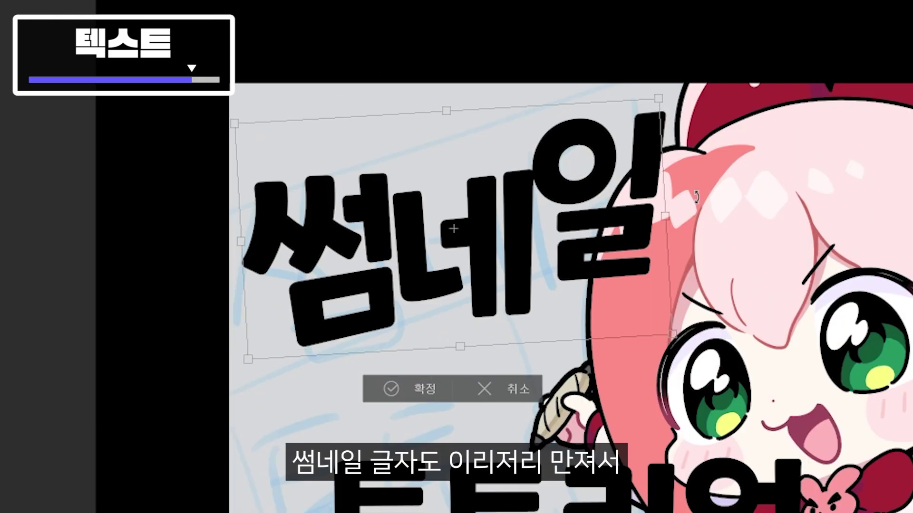
{"action": "left_click_drag", "start_coordinate": [634, 232], "coordinate": [629, 229]}
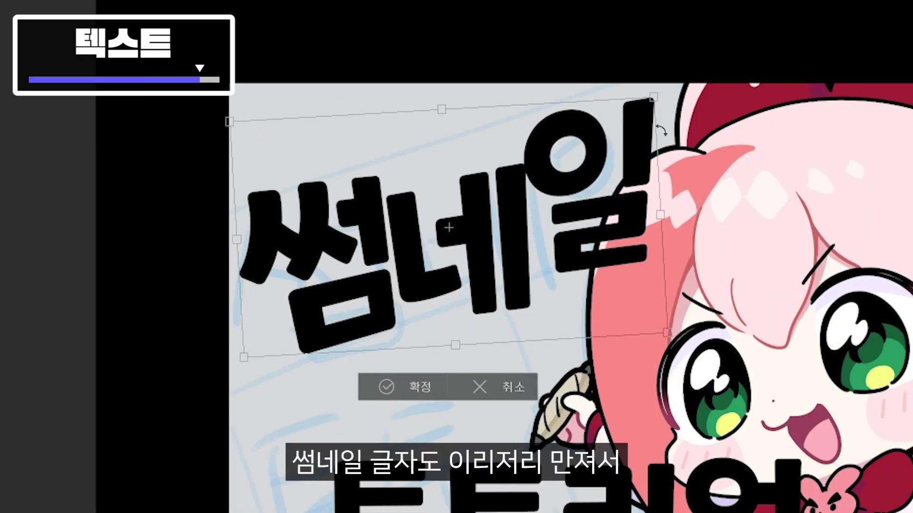
{"action": "left_click_drag", "start_coordinate": [441, 110], "coordinate": [439, 96]}
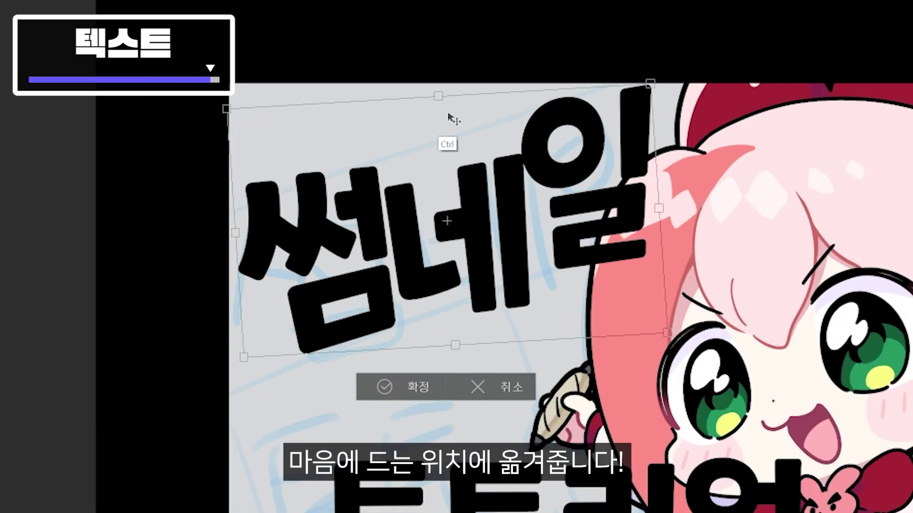
{"action": "left_click_drag", "start_coordinate": [495, 195], "coordinate": [495, 206]}
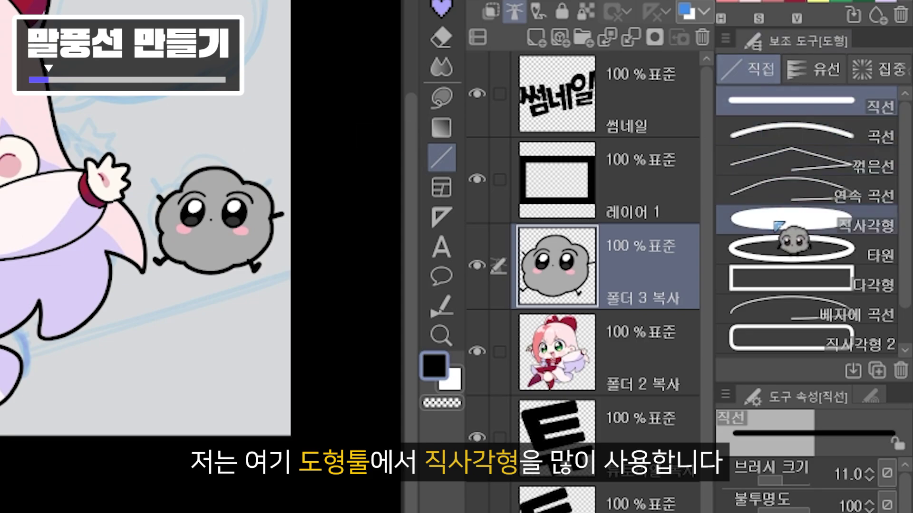
Draw a white speech bubble beside the character's head with the 직사각형 shape and rounded corners (모서리의 둥글기) enabled.
{"action": "left_click", "coordinate": [789, 221]}
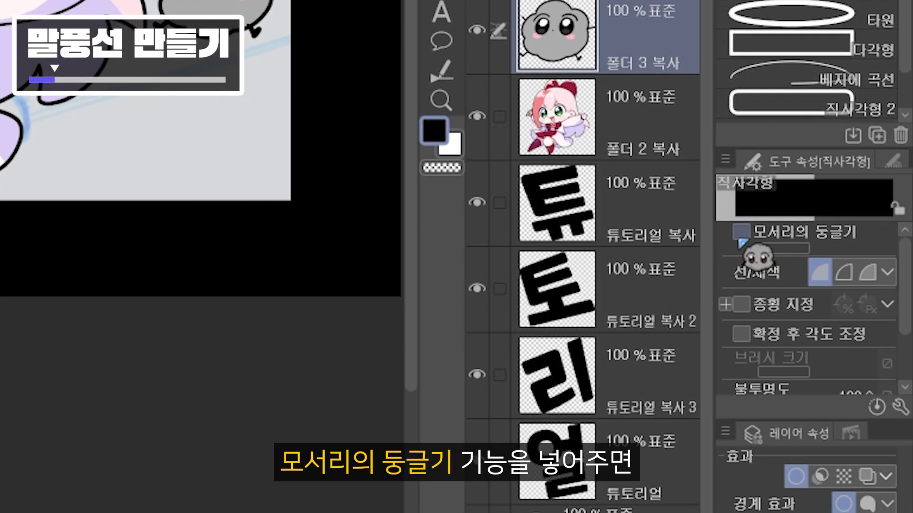
{"action": "left_click", "coordinate": [741, 311]}
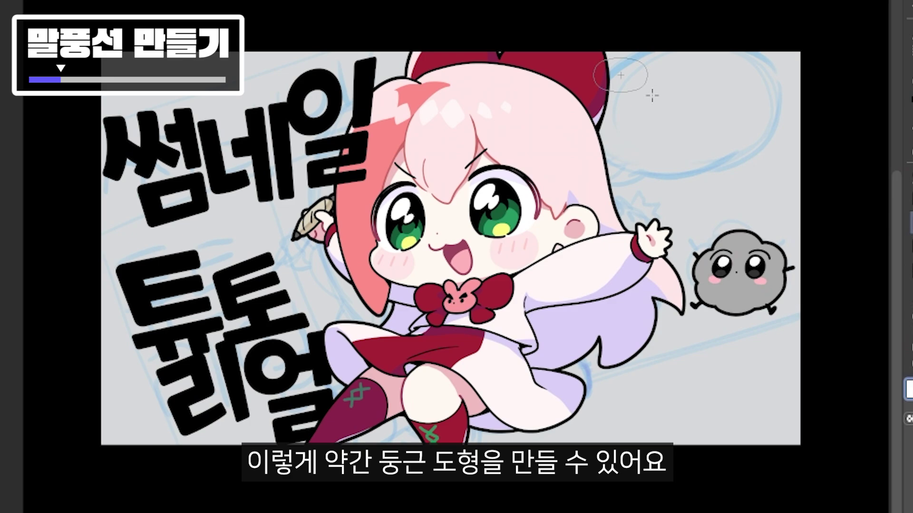
{"action": "left_click_drag", "start_coordinate": [594, 58], "coordinate": [790, 198]}
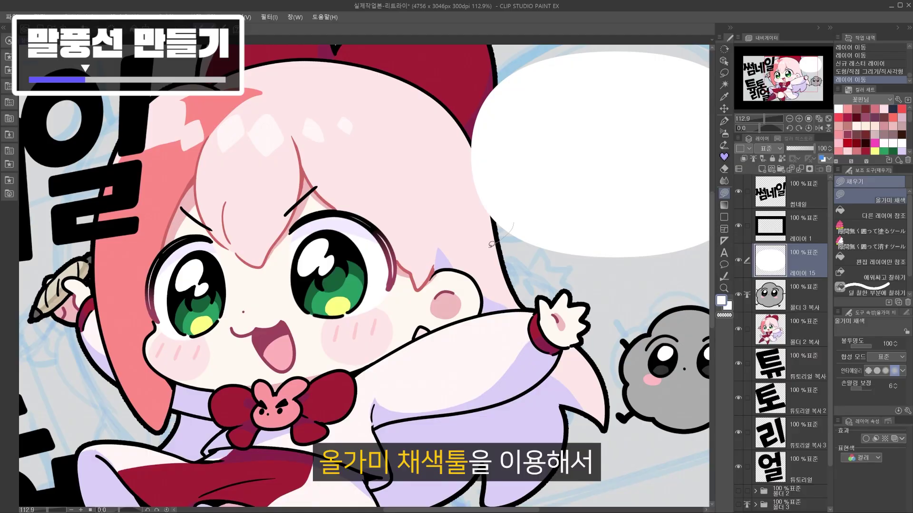
Draw a white pointed tail on the speech bubble toward the character with the lasso fill tool (올가미 채색).
{"action": "left_click_drag", "start_coordinate": [491, 244], "coordinate": [496, 259]}
{"action": "left_click_drag", "start_coordinate": [560, 229], "coordinate": [570, 225]}
{"action": "key", "text": "alt+space"}
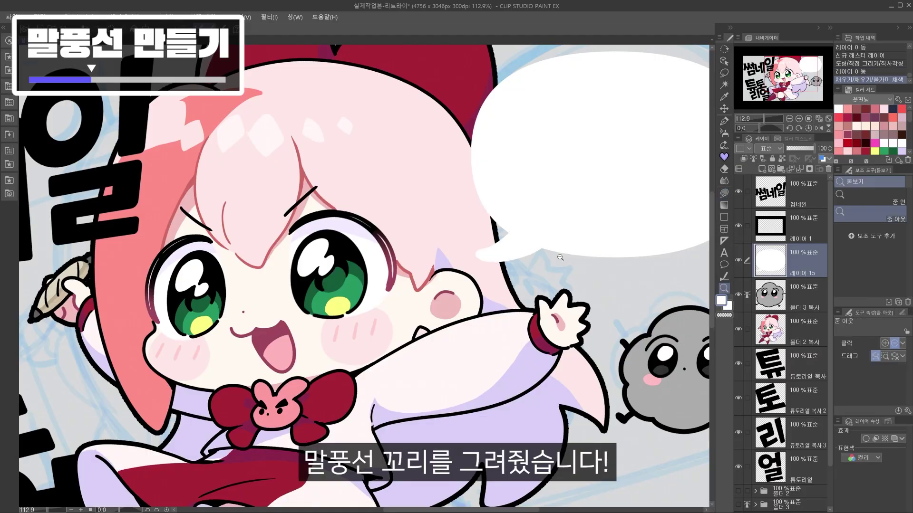
{"action": "left_click_drag", "start_coordinate": [561, 258], "coordinate": [551, 264]}
{"action": "left_click", "coordinate": [552, 265]}
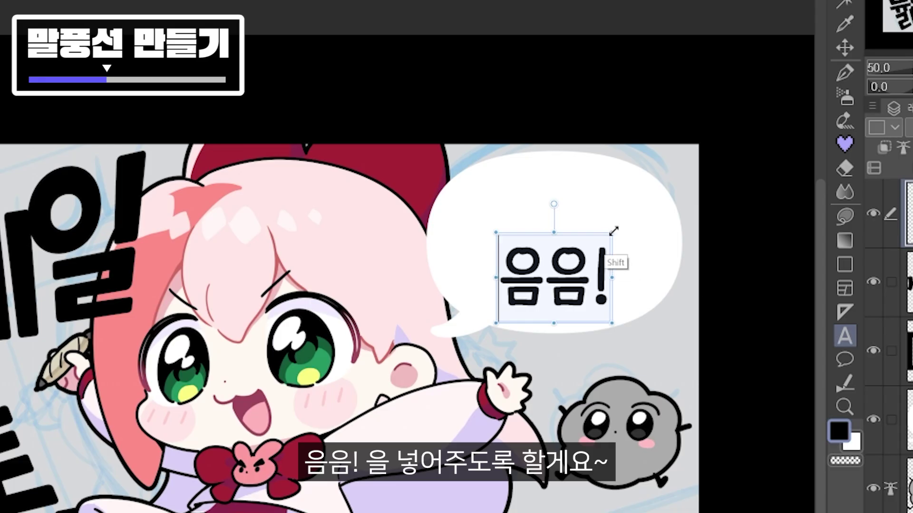
Enlarge and center the 음음! text in the speech bubble, tilt it slightly, and merge it with a new layer to rasterize it.
{"action": "left_click_drag", "start_coordinate": [607, 200], "coordinate": [674, 187]}
{"action": "left_click", "coordinate": [845, 47]}
{"action": "left_click_drag", "start_coordinate": [670, 224], "coordinate": [648, 207]}
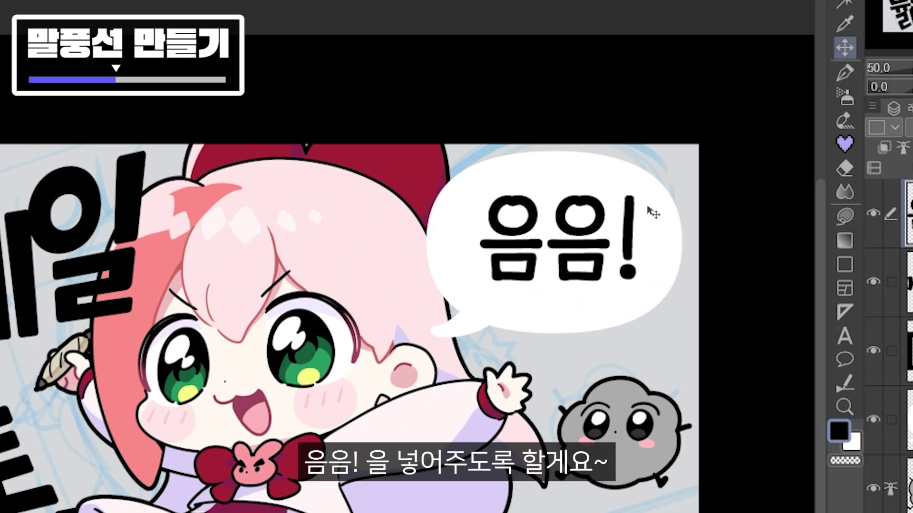
{"action": "key", "text": "ctrl+t"}
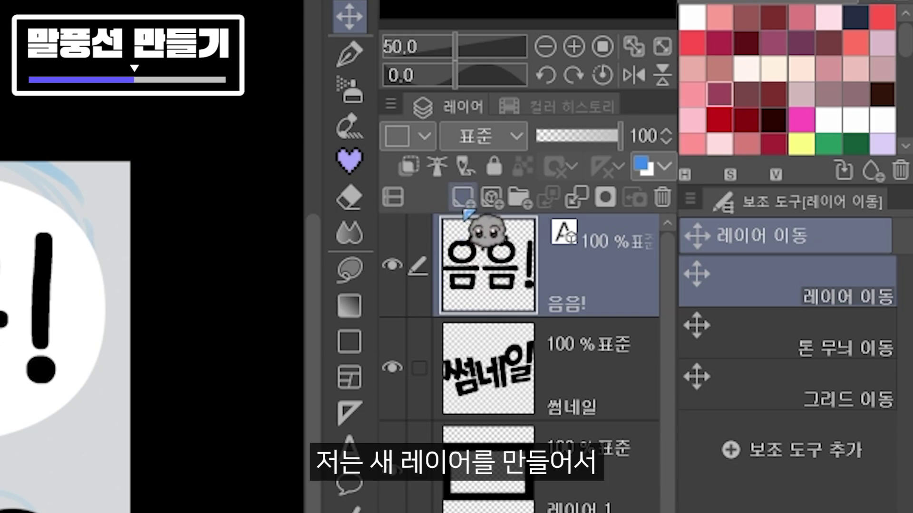
{"action": "left_click", "coordinate": [464, 208]}
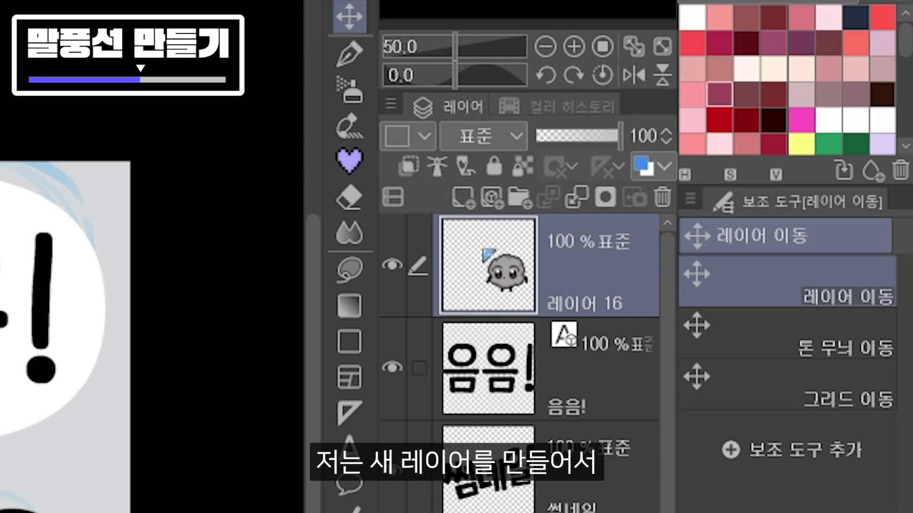
{"action": "key", "text": "ctrl+e"}
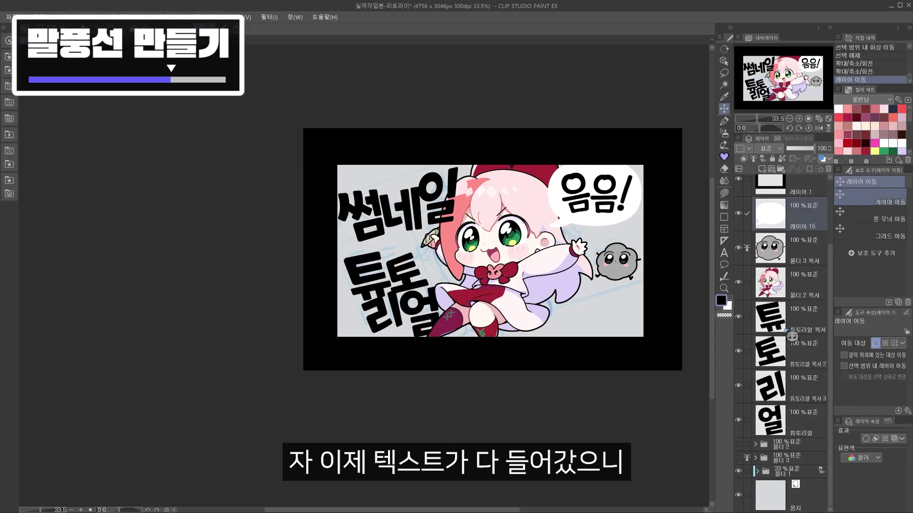
Hide the rough sketch folder and fill a new layer beneath the lettering with a clear sky blue background.
{"action": "left_click", "coordinate": [738, 471]}
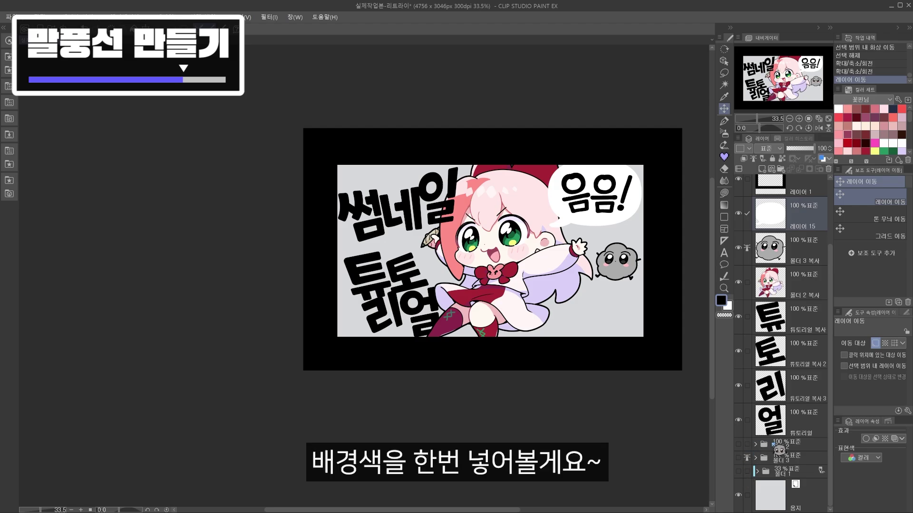
{"action": "left_click", "coordinate": [780, 449]}
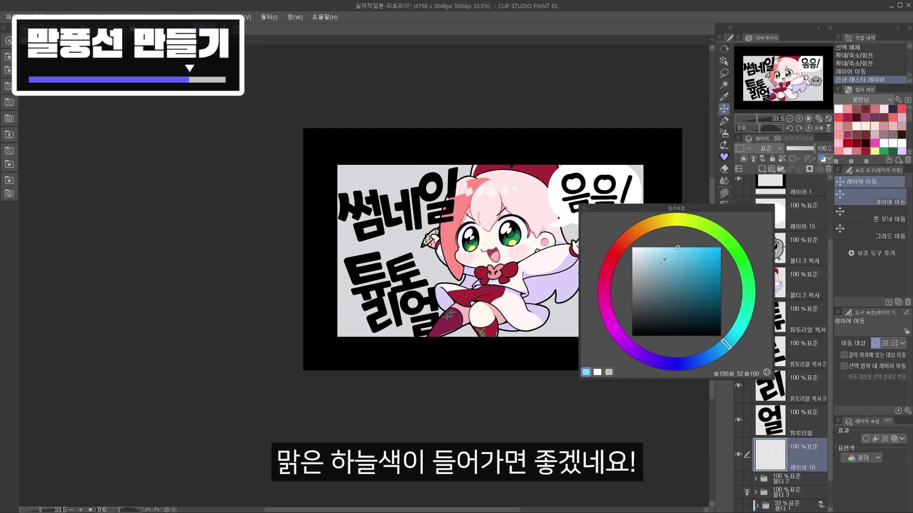
{"action": "key", "text": "Escape"}
{"action": "key", "text": "alt+Delete"}
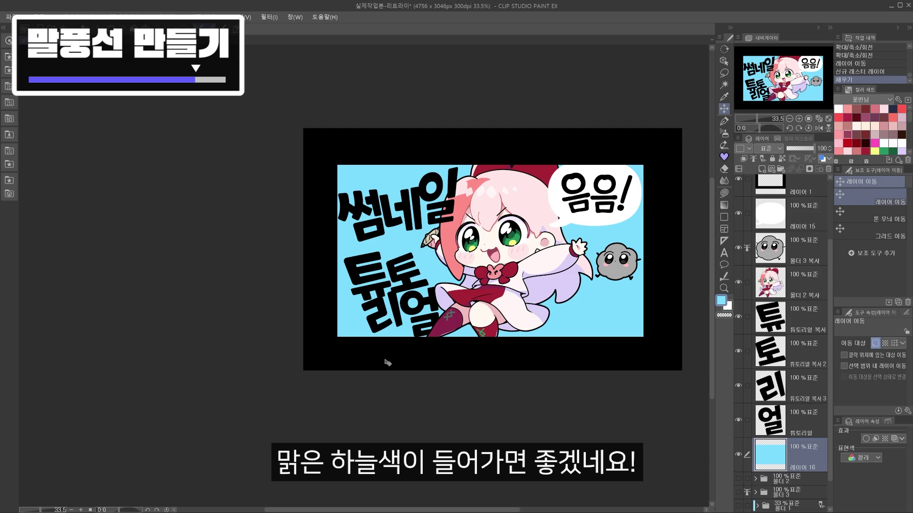
Lasso-fill white diagonal areas across the upper-left and lower-right corners of the background on a new layer.
{"action": "mouse_move", "coordinate": [404, 340]}
{"action": "left_mouse_down"}
{"action": "mouse_move", "coordinate": [465, 360]}
{"action": "mouse_move", "coordinate": [603, 298]}
{"action": "mouse_move", "coordinate": [596, 293]}
{"action": "left_mouse_up"}
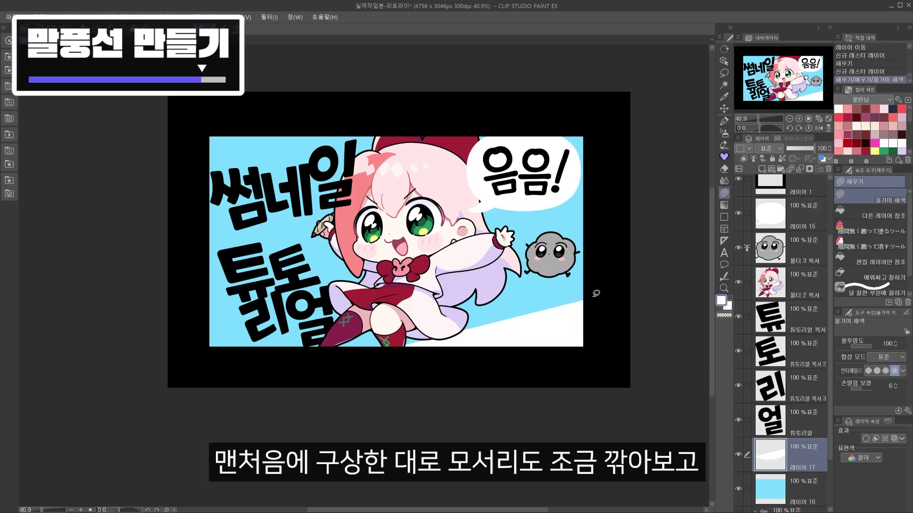
{"action": "left_click_drag", "start_coordinate": [229, 194], "coordinate": [215, 190]}
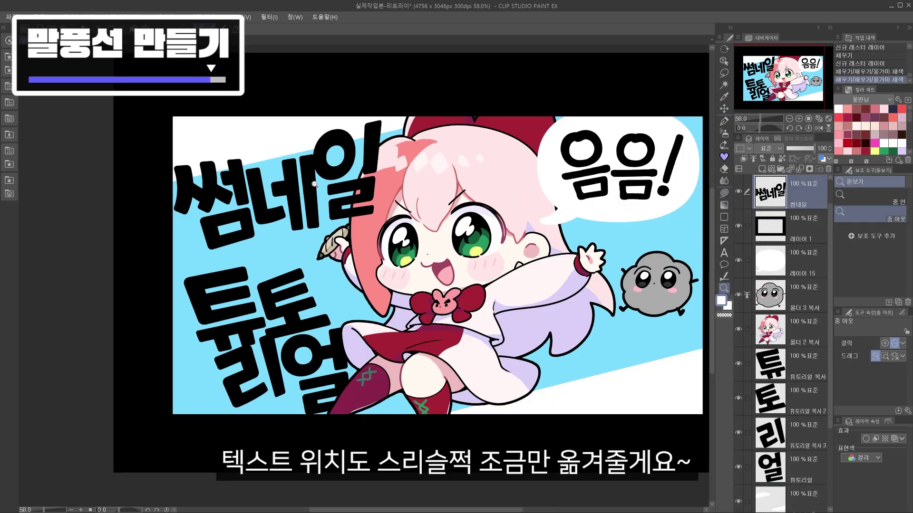
Nudge the 썸네일 lettering slightly upward with the layer move tool.
{"action": "key", "text": "k"}
{"action": "left_click_drag", "start_coordinate": [340, 189], "coordinate": [343, 185]}
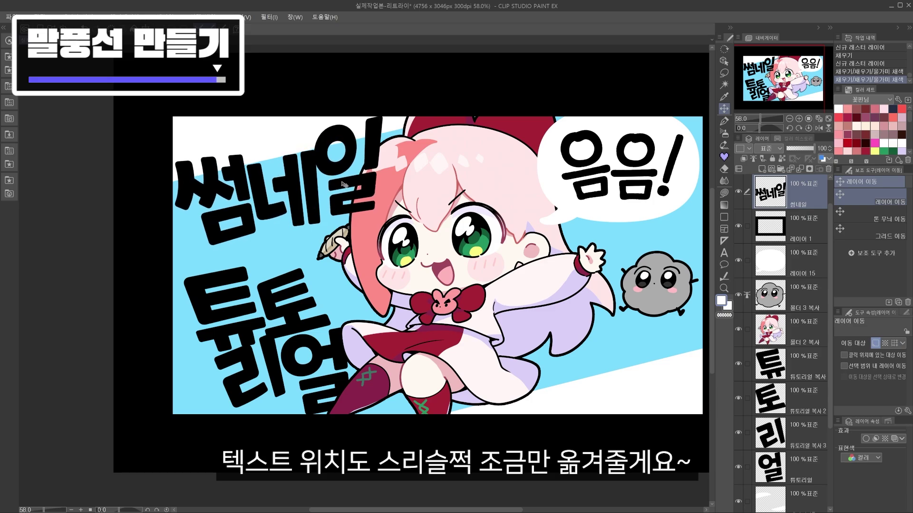
{"action": "key", "text": "alt+space"}
{"action": "left_click", "coordinate": [349, 205]}
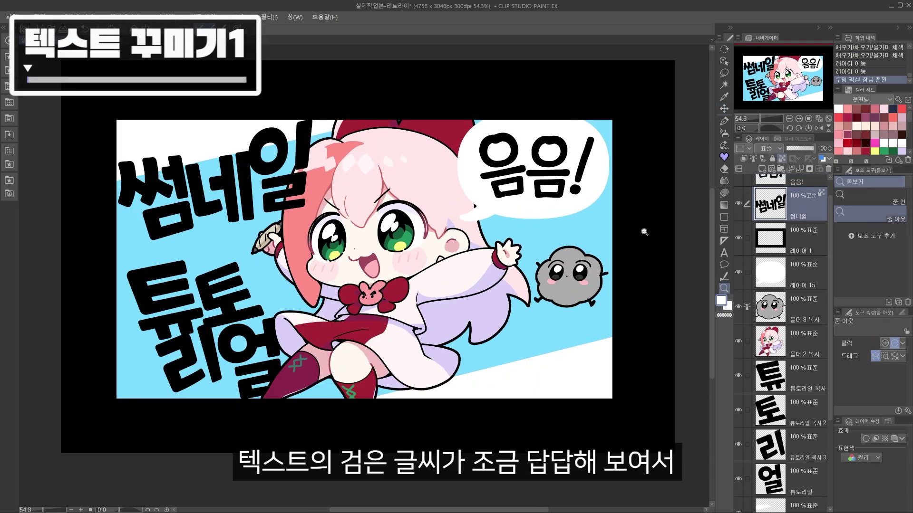
Fill the 썸네일 lettering with white while its transparent pixels are locked.
{"action": "key", "text": "c"}
{"action": "key", "text": "c"}
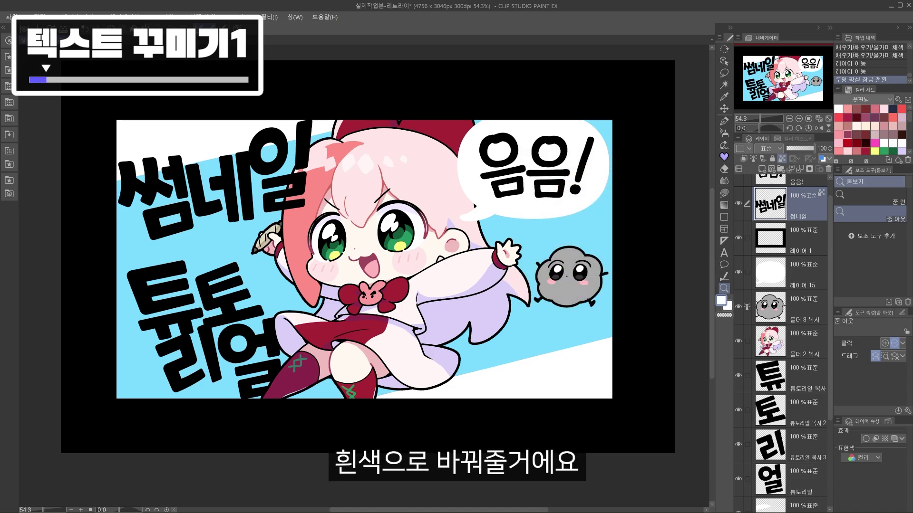
{"action": "left_click", "coordinate": [40, 17]}
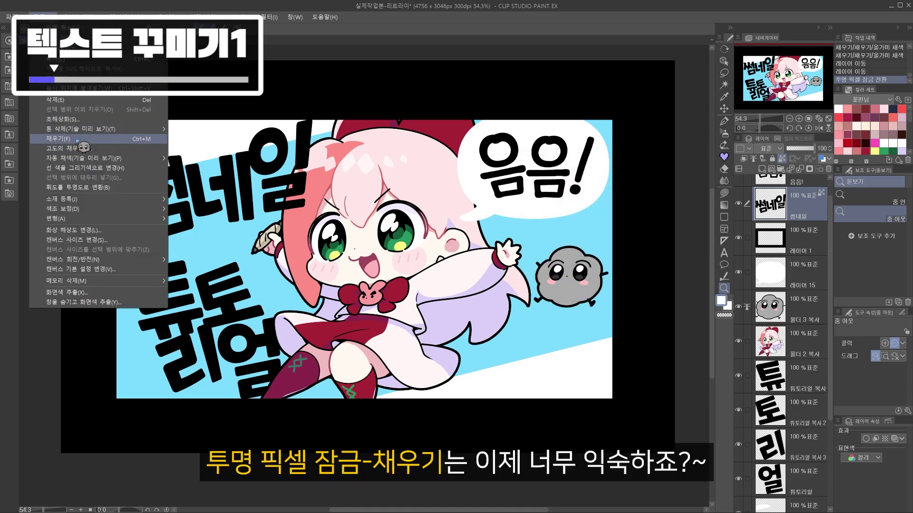
{"action": "left_click", "coordinate": [57, 139]}
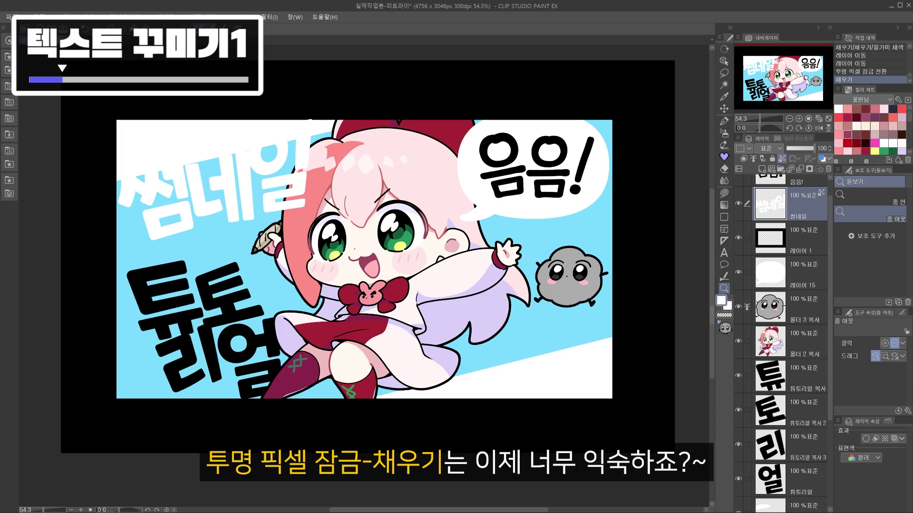
Merge the separate 튜, 토, 리 and 얼 letter layers and fill the combined lettering with white using locked transparent pixels.
{"action": "left_click", "coordinate": [795, 380]}
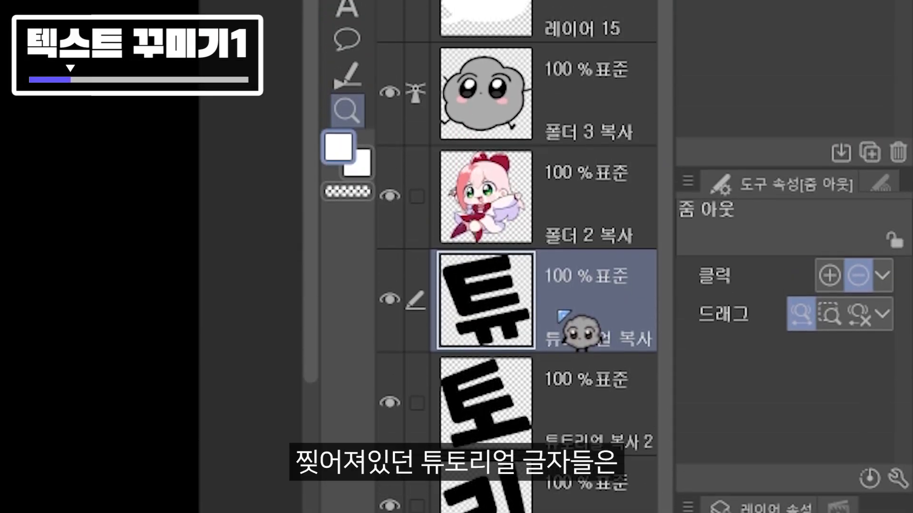
{"action": "right_click", "coordinate": [561, 316]}
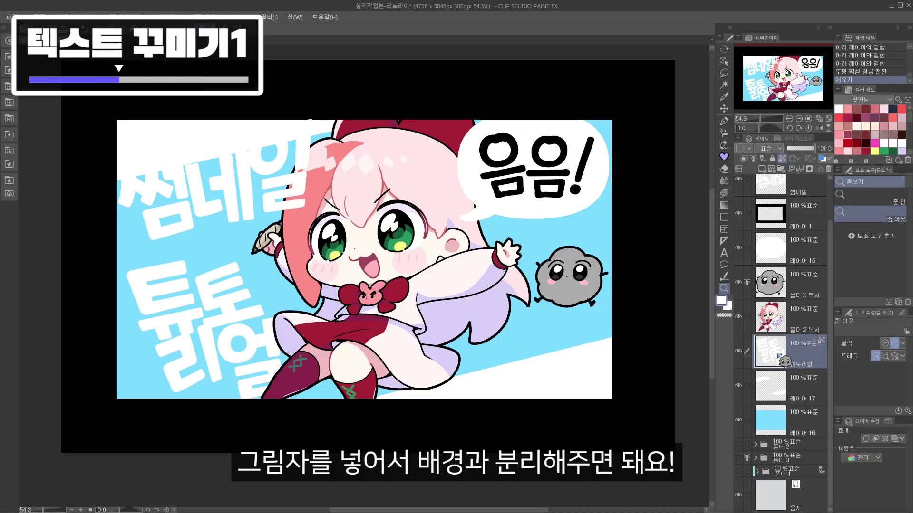
Duplicate the 썸네일 lettering layer, fill the lower copy with dark navy for a shadow, and unlock its transparent pixels.
{"action": "scroll", "coordinate": [786, 362], "scroll_direction": "up", "scroll_amount": 2}
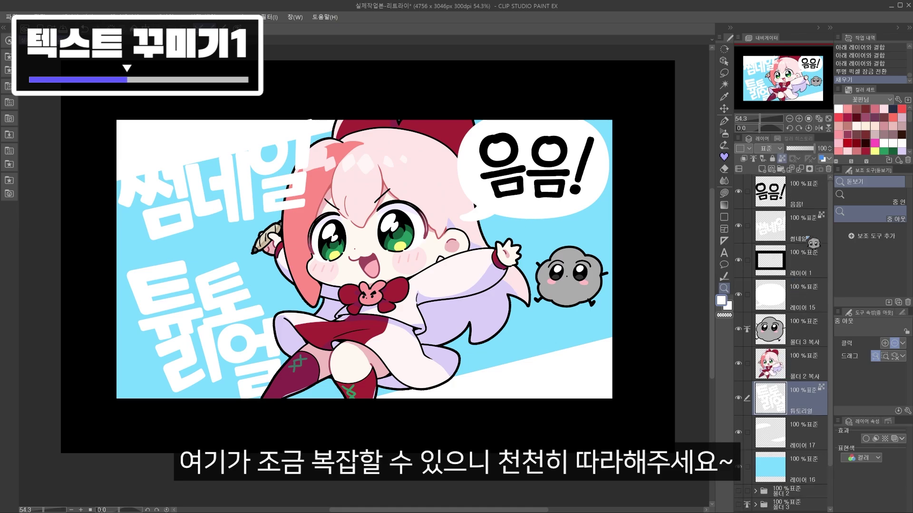
{"action": "left_click", "coordinate": [811, 241]}
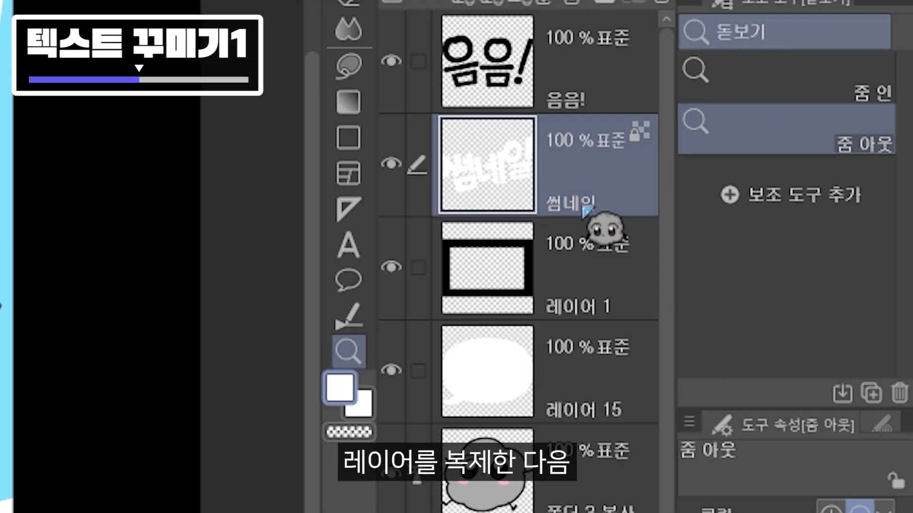
{"action": "right_click", "coordinate": [804, 240]}
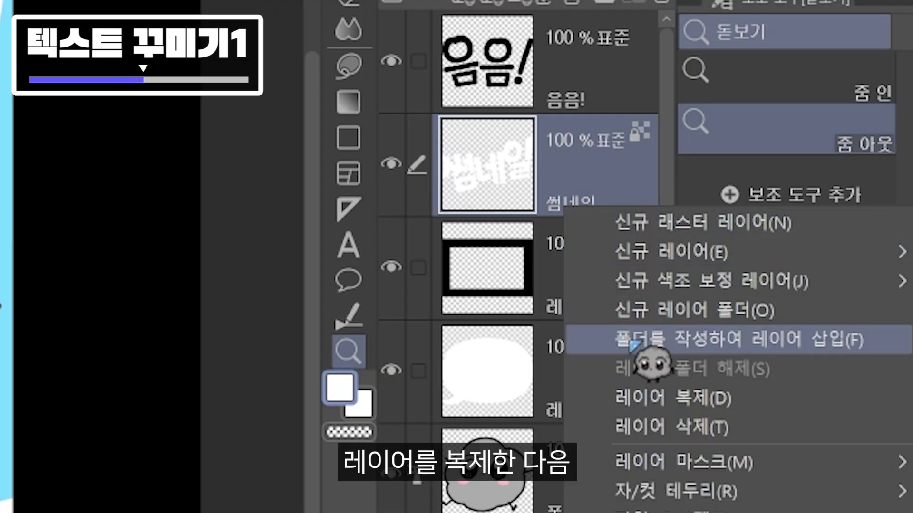
{"action": "left_click", "coordinate": [817, 301]}
{"action": "left_click", "coordinate": [606, 301]}
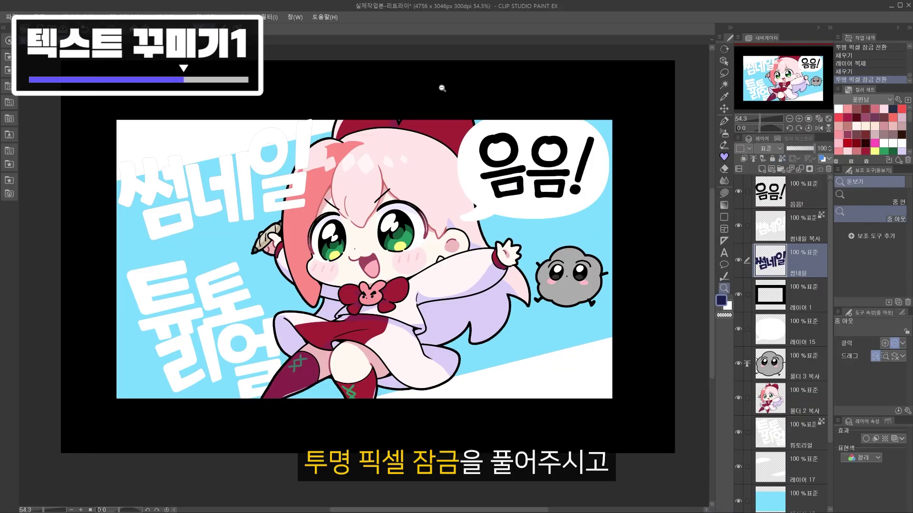
Apply a Gaussian blur (가우시안 흐리기) to the navy 썸네일 copy to form a soft shadow behind the letters.
{"action": "left_click", "coordinate": [269, 17]}
{"action": "mouse_move", "coordinate": [285, 77]}
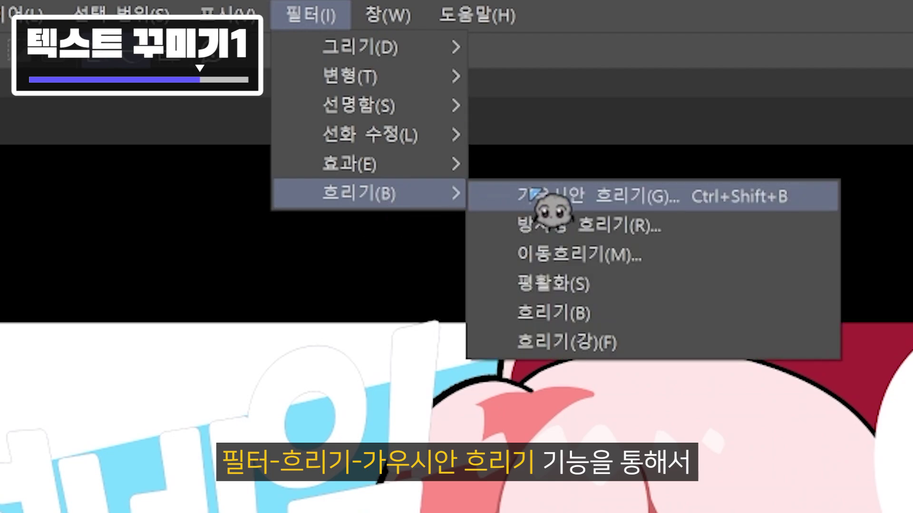
{"action": "left_click", "coordinate": [531, 193]}
{"action": "left_click_drag", "start_coordinate": [265, 396], "coordinate": [291, 395]}
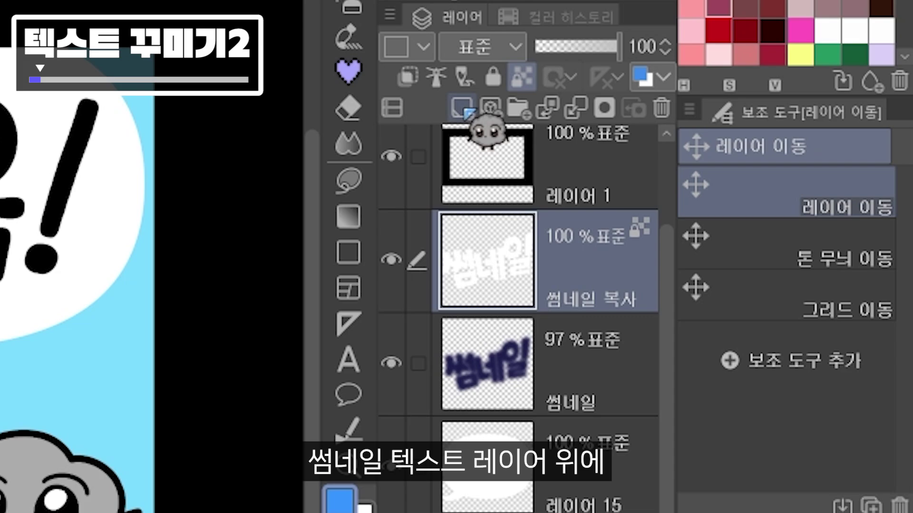
Add a new layer clipped to the white 썸네일 lettering, test it with a blue stroke, and clear the stroke.
{"action": "left_click", "coordinate": [462, 108]}
{"action": "left_click", "coordinate": [405, 76]}
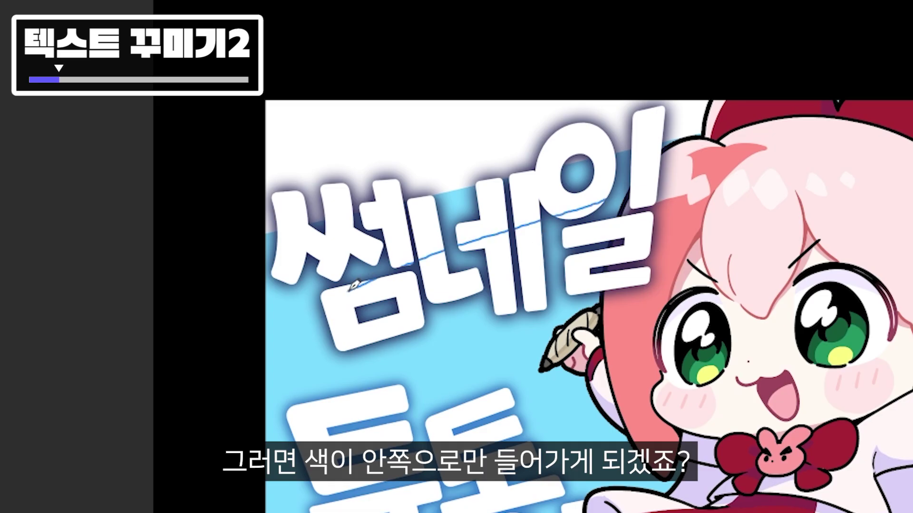
{"action": "mouse_move", "coordinate": [355, 285]}
{"action": "left_mouse_down"}
{"action": "mouse_move", "coordinate": [584, 230]}
{"action": "mouse_move", "coordinate": [599, 147]}
{"action": "mouse_move", "coordinate": [452, 285]}
{"action": "mouse_move", "coordinate": [643, 170]}
{"action": "left_mouse_up"}
{"action": "key", "text": "Delete"}
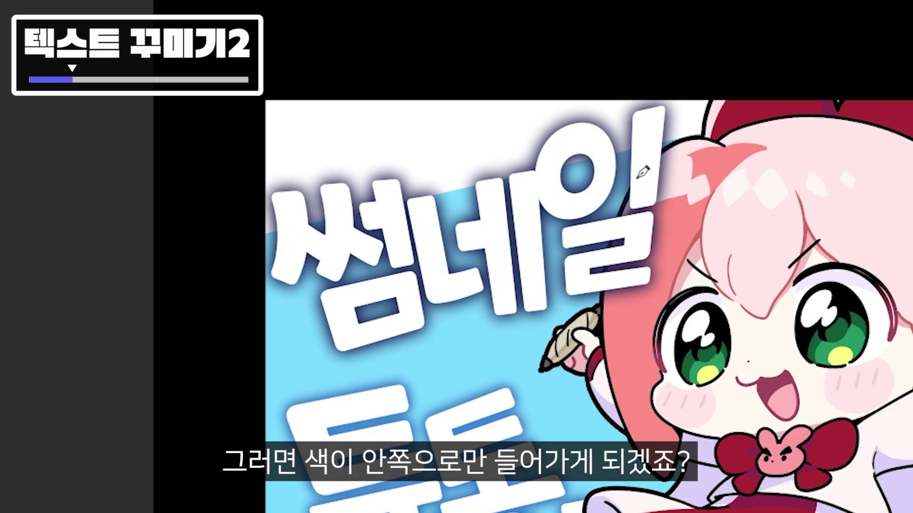
Lasso the lower half of the 썸네일 lettering, apply a blue gradient downward, and fade it from below with the eraser gradient.
{"action": "left_click_drag", "start_coordinate": [702, 176], "coordinate": [712, 139]}
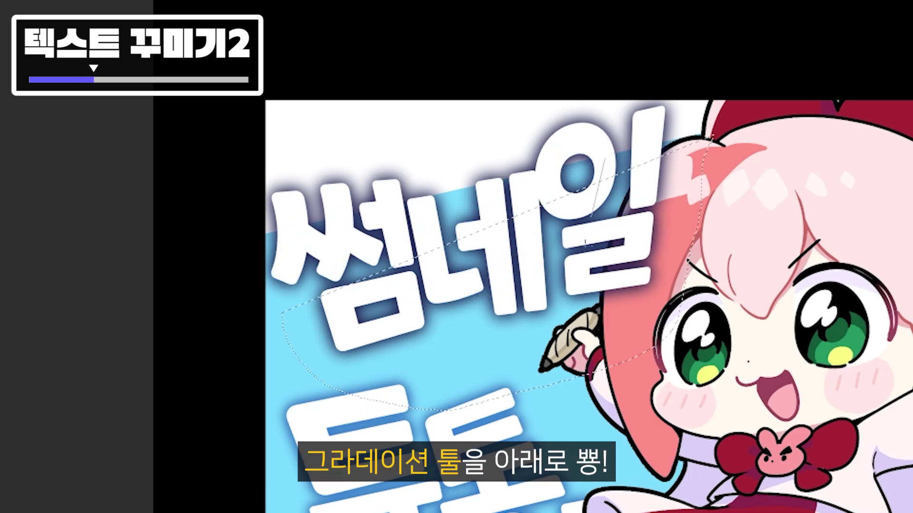
{"action": "left_click_drag", "start_coordinate": [585, 242], "coordinate": [550, 373]}
{"action": "left_click_drag", "start_coordinate": [571, 422], "coordinate": [643, 86]}
{"action": "left_click_drag", "start_coordinate": [648, 351], "coordinate": [557, 138]}
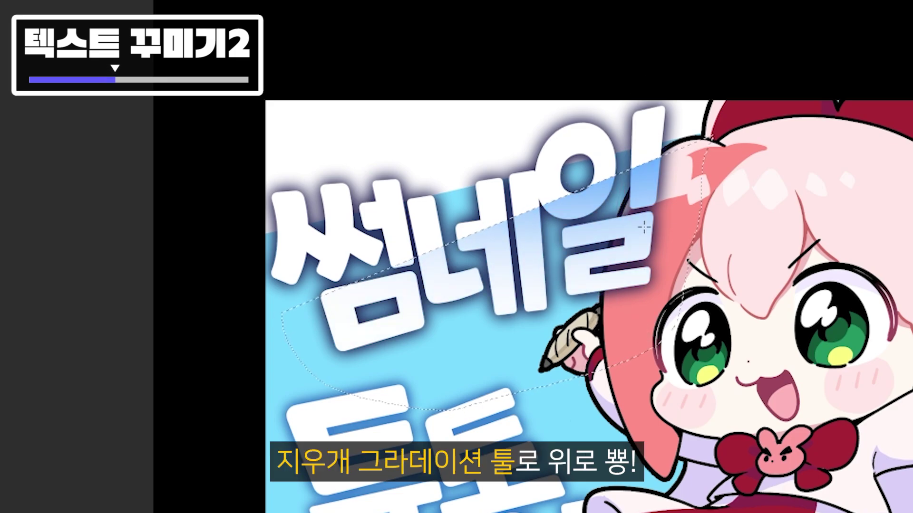
Fade the gradient on the 썸네일 lettering from below once more, clear the selection, and recolor the gradient a brighter sky blue.
{"action": "left_click_drag", "start_coordinate": [695, 331], "coordinate": [554, 164]}
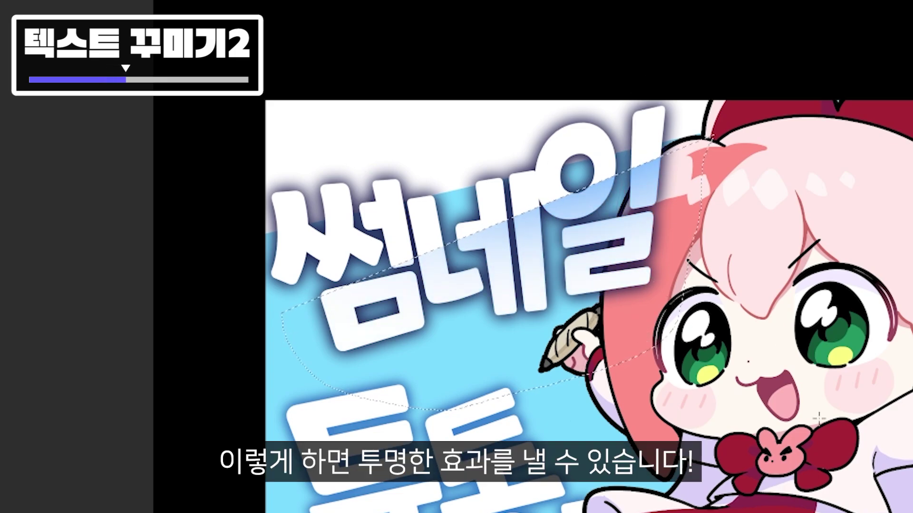
{"action": "key", "text": "ctrl+d"}
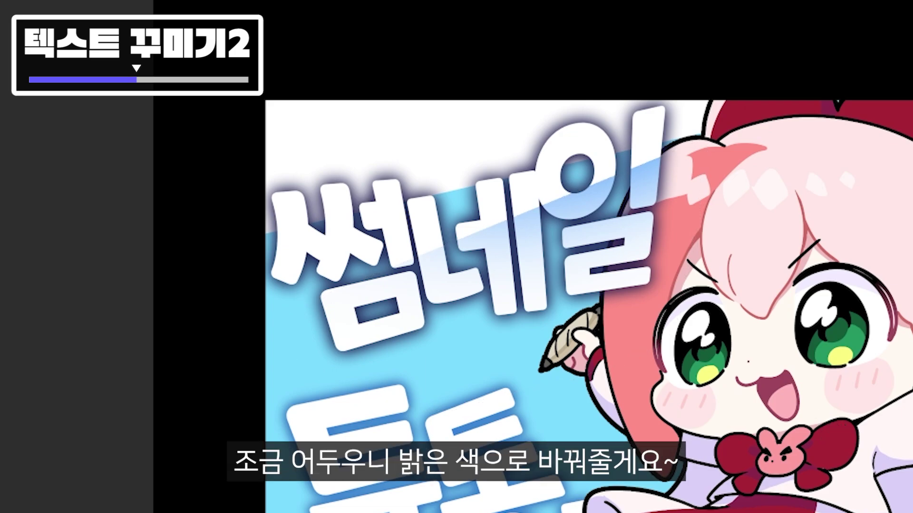
{"action": "left_click", "coordinate": [28, 1]}
{"action": "left_click", "coordinate": [110, 83]}
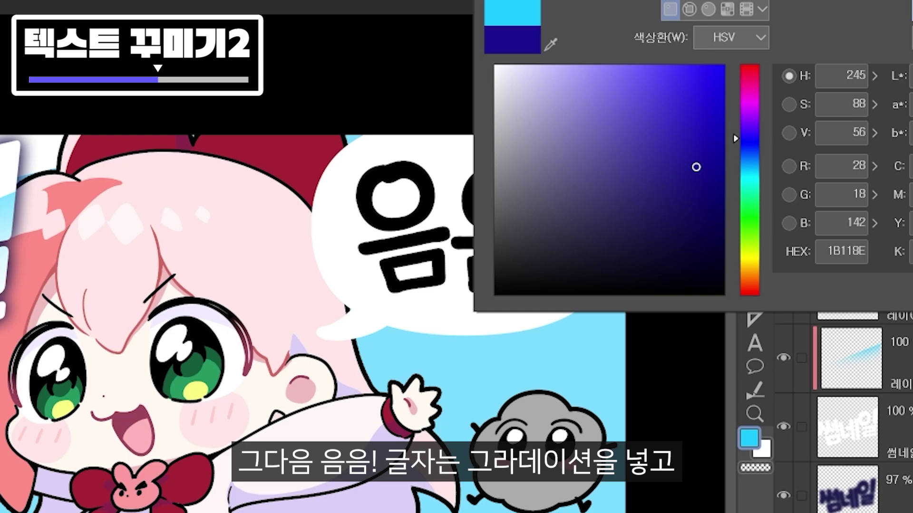
Shade the 음음! lettering with a dark blue (1B118E) gradient rising from below and a lighter blue gradient coming down from above.
{"action": "key", "text": "Return"}
{"action": "left_click_drag", "start_coordinate": [433, 354], "coordinate": [441, 91]}
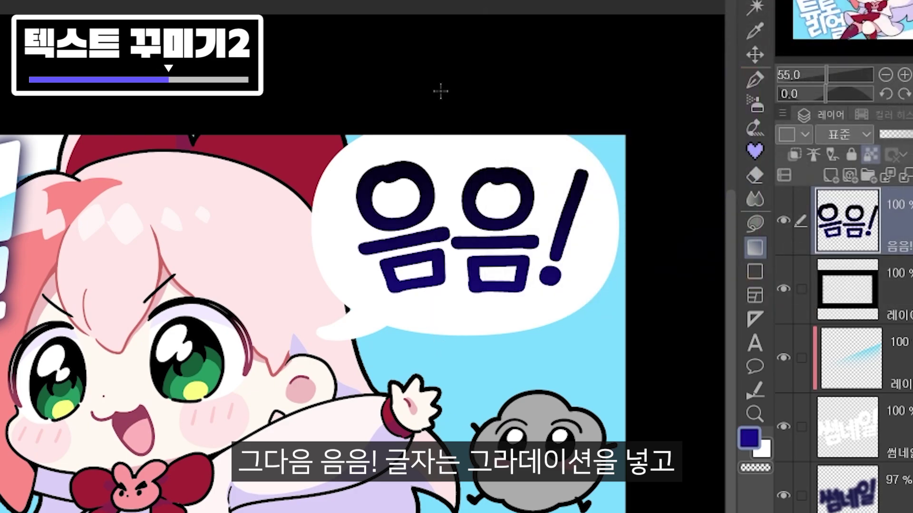
{"action": "left_click_drag", "start_coordinate": [455, 270], "coordinate": [450, 85]}
{"action": "left_click_drag", "start_coordinate": [471, 89], "coordinate": [482, 162]}
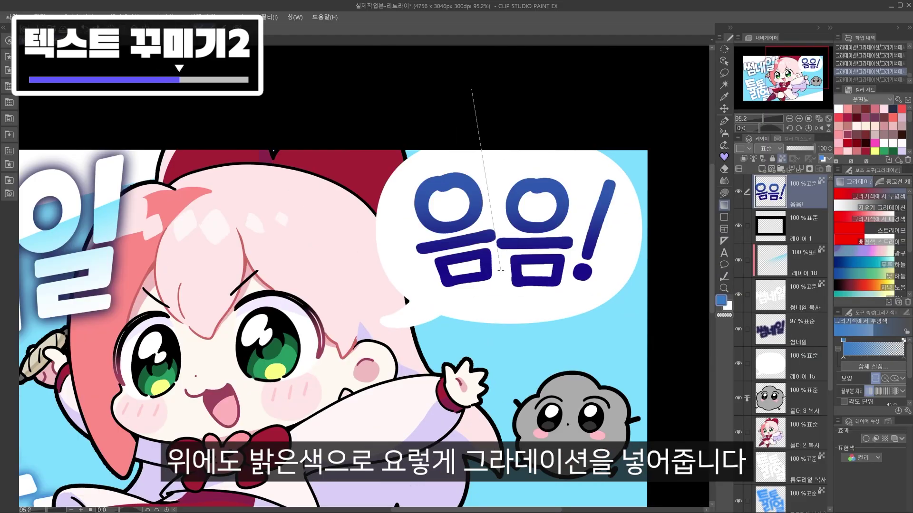
{"action": "left_click_drag", "start_coordinate": [500, 271], "coordinate": [511, 258]}
Pick a lighter sky blue and draw small G펜 highlights on both ㅇ shapes and the exclamation mark of 음음!
{"action": "left_click_drag", "start_coordinate": [485, 200], "coordinate": [492, 196]}
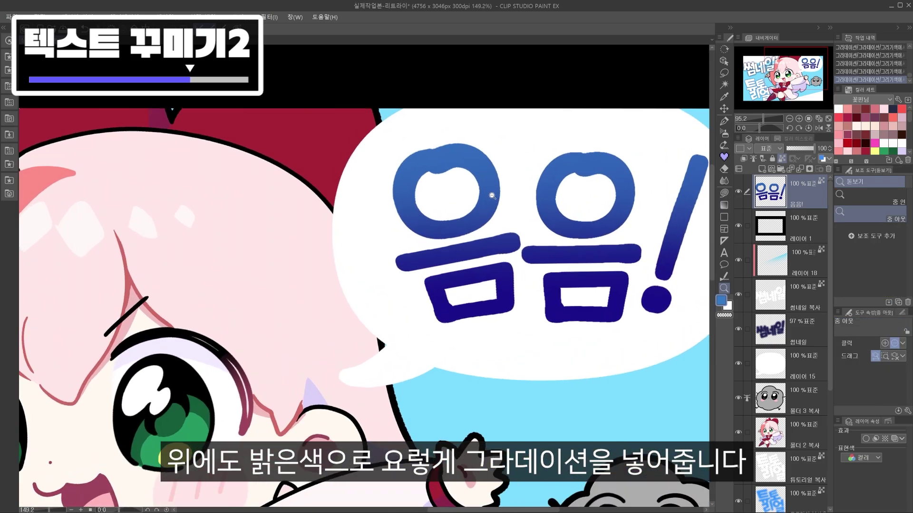
{"action": "key", "text": "c"}
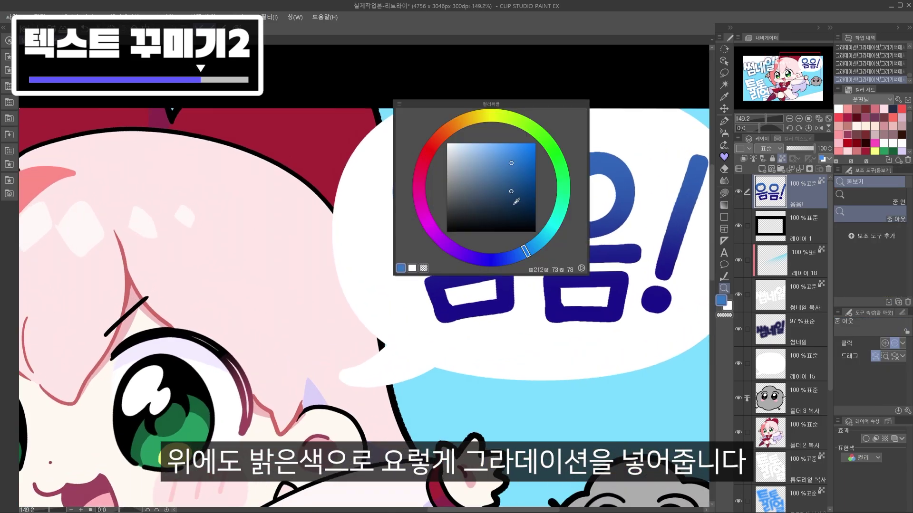
{"action": "left_click", "coordinate": [539, 243]}
{"action": "left_click", "coordinate": [498, 157]}
{"action": "key", "text": "c"}
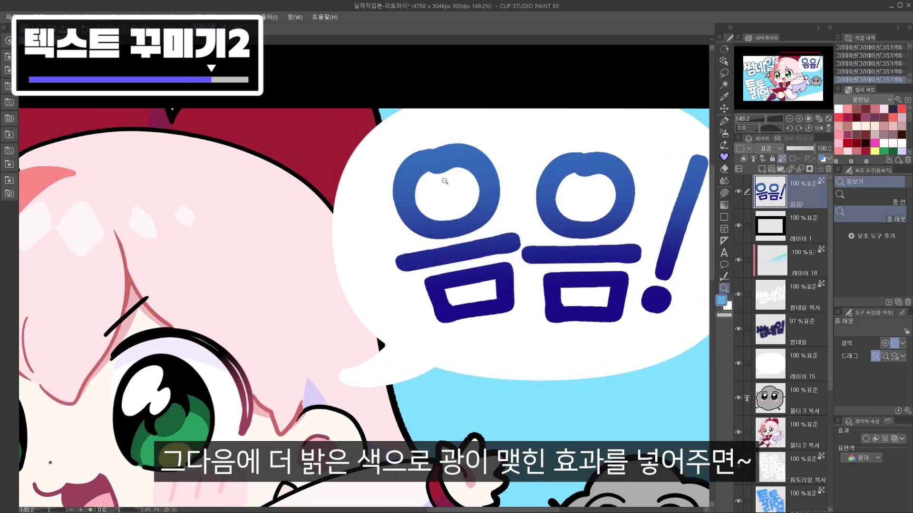
{"action": "key", "text": "p"}
{"action": "left_click_drag", "start_coordinate": [423, 153], "coordinate": [424, 153]}
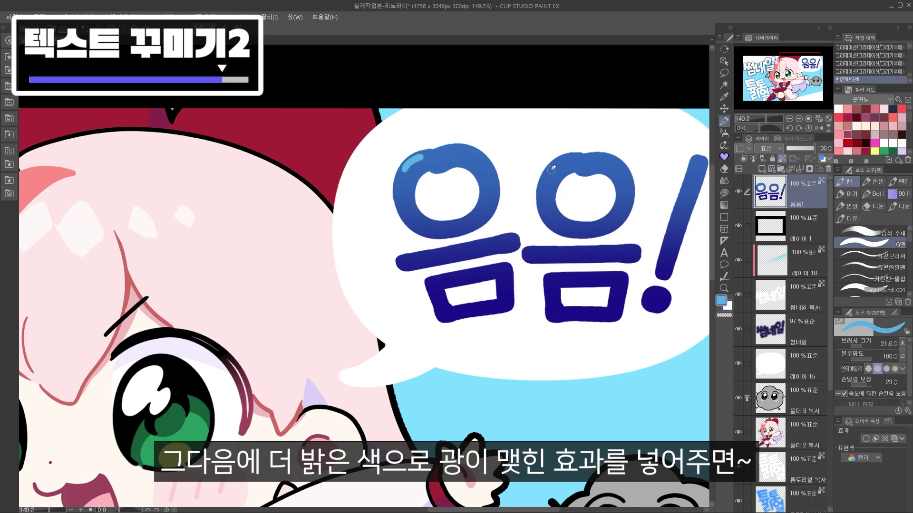
{"action": "left_click_drag", "start_coordinate": [552, 167], "coordinate": [559, 162]}
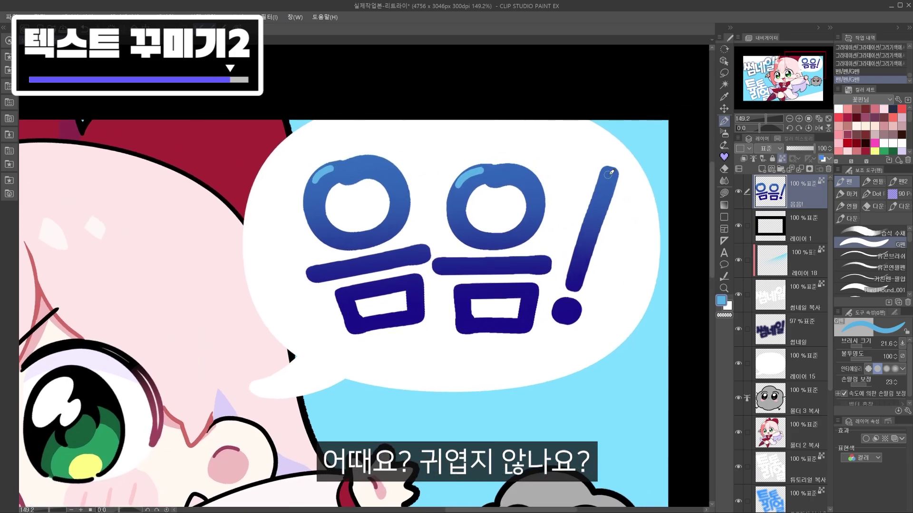
{"action": "left_click_drag", "start_coordinate": [609, 171], "coordinate": [598, 204]}
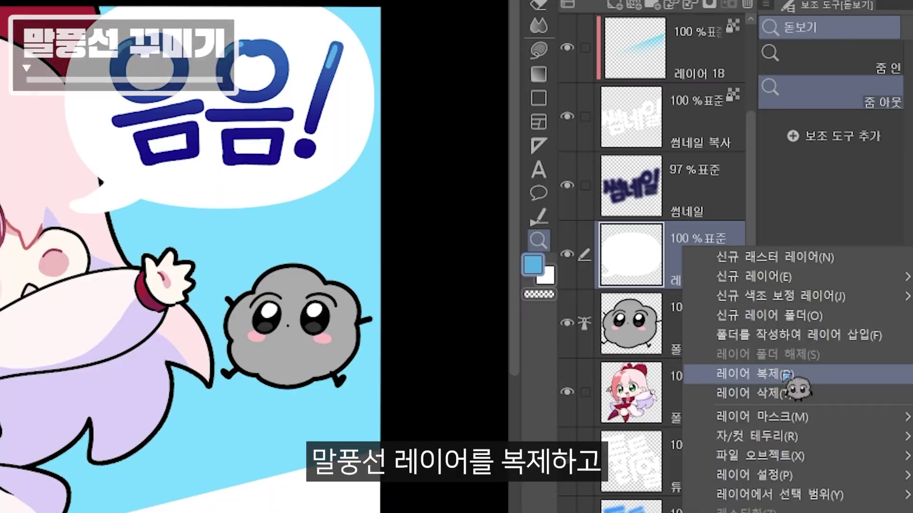
Duplicate the speech bubble layer and give the lower copy, 레이어 15, a blue border with a thickness of 8.0.
{"action": "left_click", "coordinate": [741, 431]}
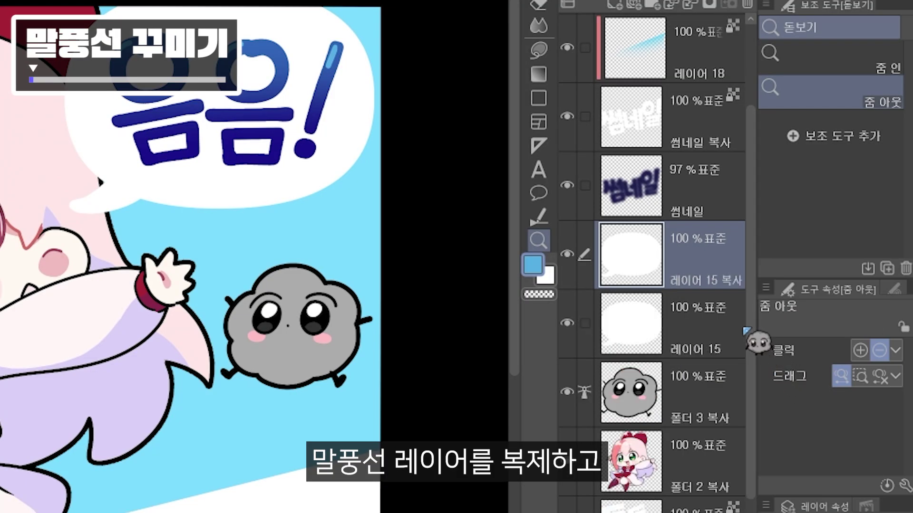
{"action": "left_click", "coordinate": [724, 329]}
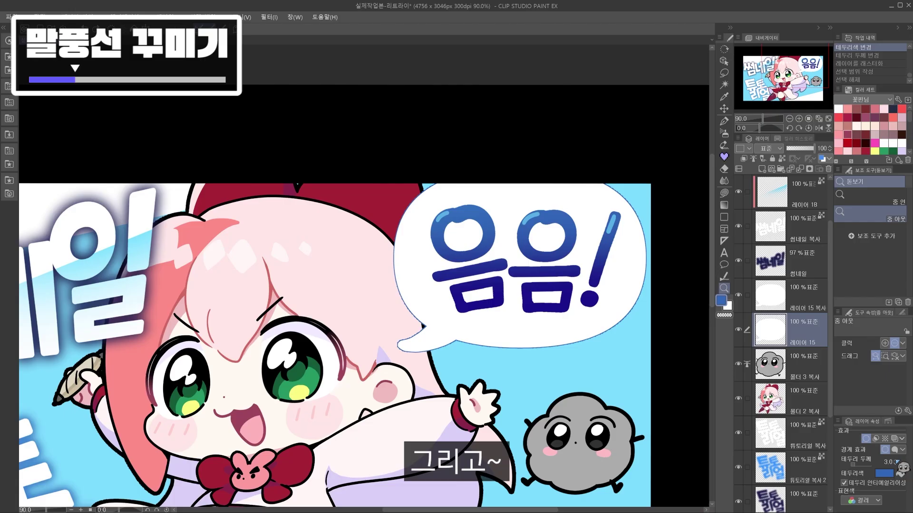
{"action": "left_click", "coordinate": [899, 464]}
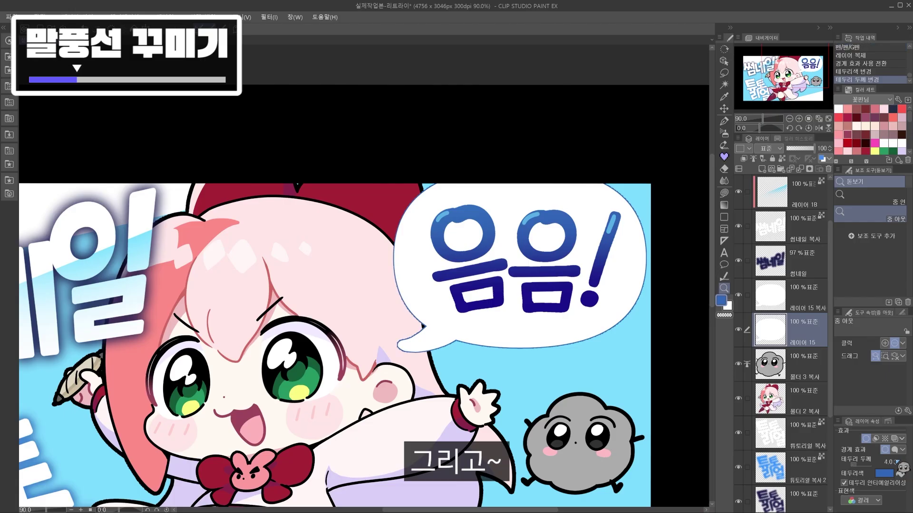
{"action": "left_click", "coordinate": [896, 462]}
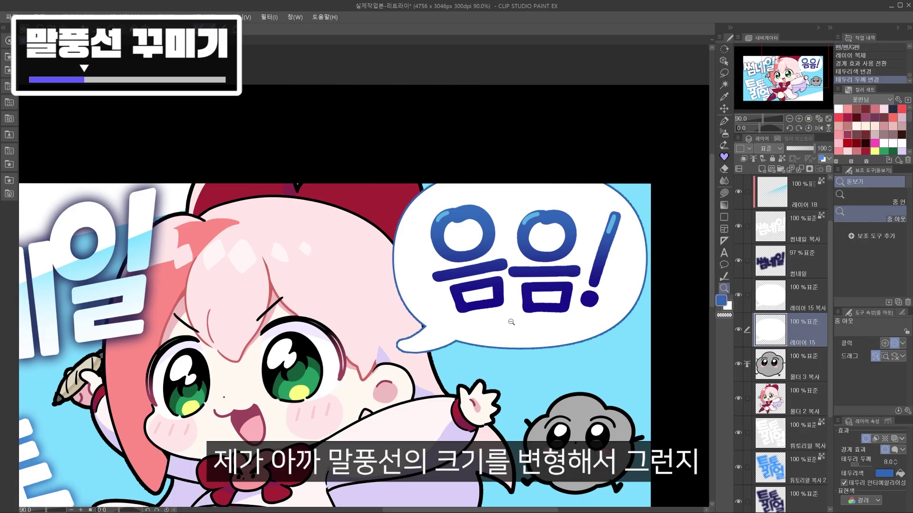
Apply the dust removal filter (잡티 지우기) to the lower speech bubble layer to smooth its jagged outline.
{"action": "scroll", "coordinate": [509, 320], "scroll_direction": "up", "scroll_amount": 2}
{"action": "left_click_drag", "start_coordinate": [579, 318], "coordinate": [547, 320]}
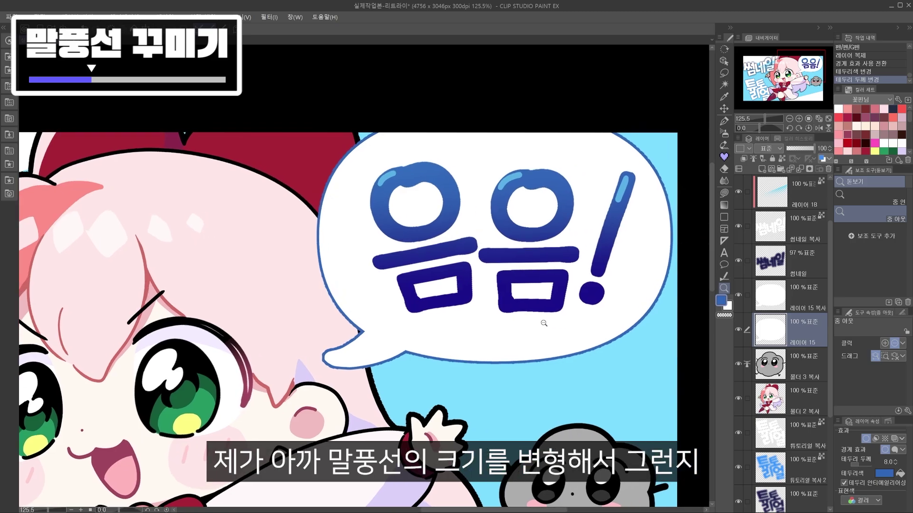
{"action": "scroll", "coordinate": [547, 320], "scroll_direction": "up", "scroll_amount": 3}
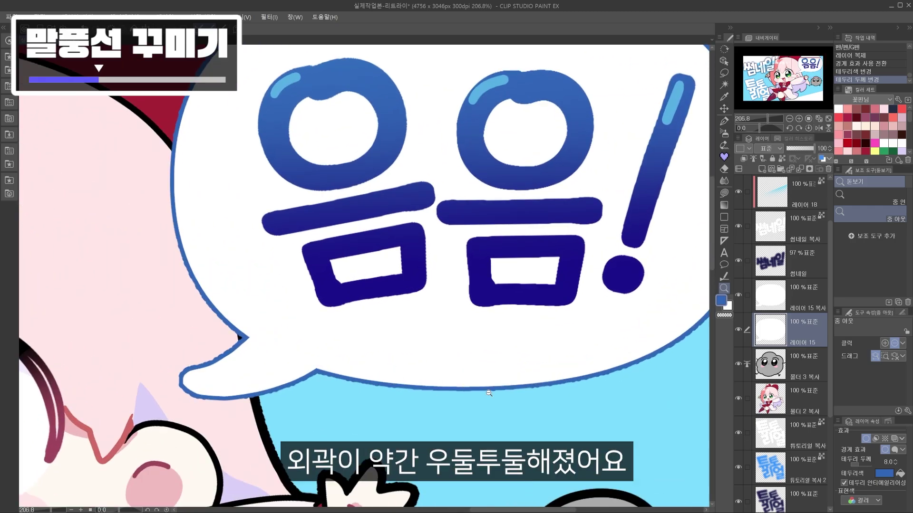
{"action": "left_click", "coordinate": [273, 18]}
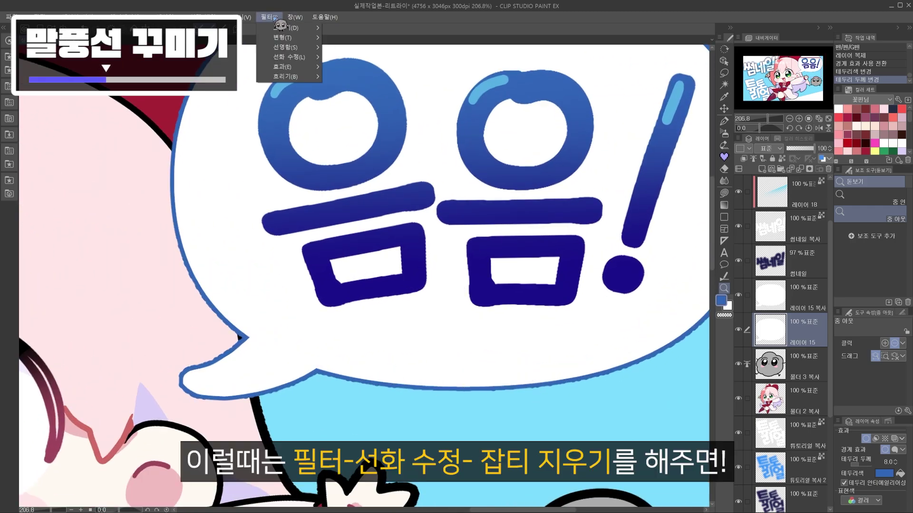
{"action": "mouse_move", "coordinate": [288, 56]}
{"action": "left_click", "coordinate": [365, 68]}
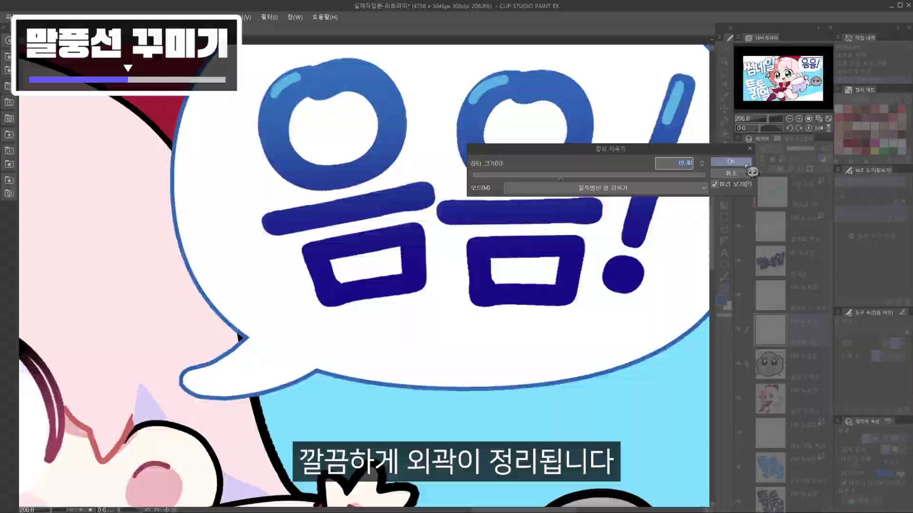
{"action": "left_click", "coordinate": [731, 162]}
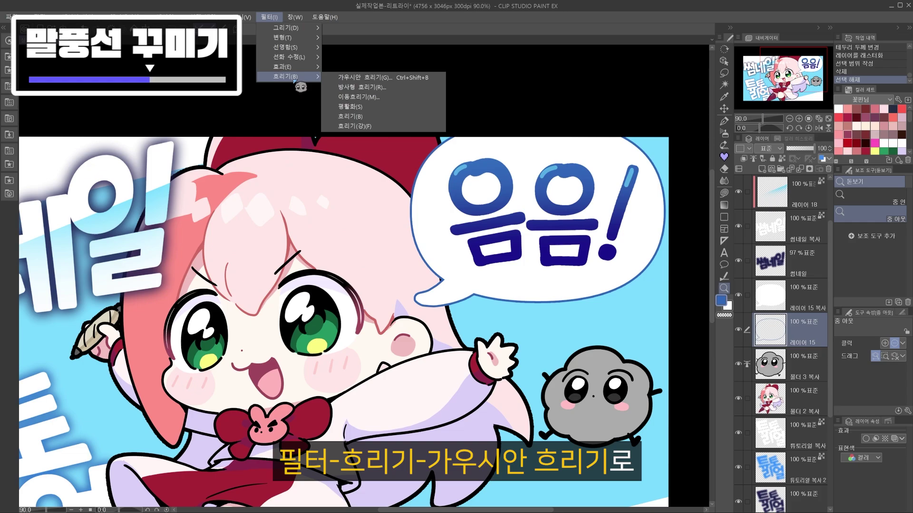
Soften the bubble's blue outline with a Gaussian blur (가우시안 흐리기) and set the white bubble layer's opacity to 75%.
{"action": "left_click", "coordinate": [357, 77]}
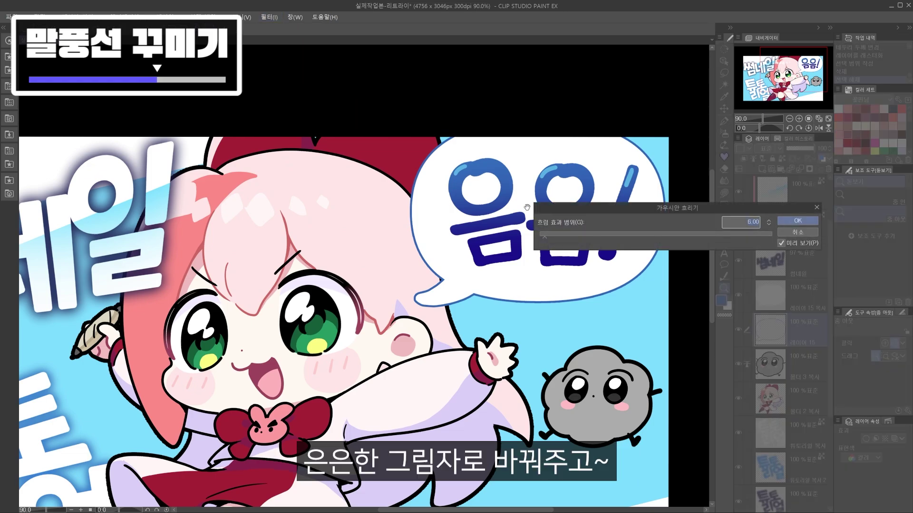
{"action": "left_click_drag", "start_coordinate": [547, 235], "coordinate": [571, 236]}
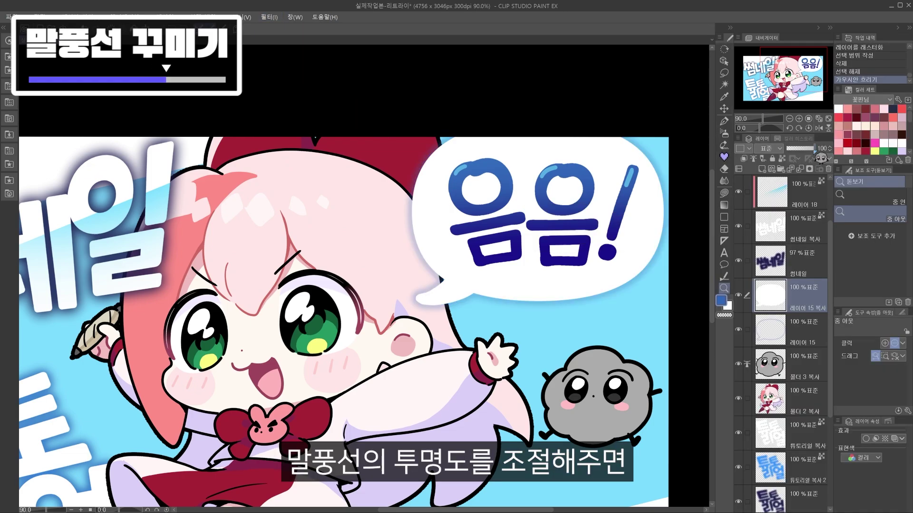
{"action": "left_click_drag", "start_coordinate": [814, 149], "coordinate": [809, 153]}
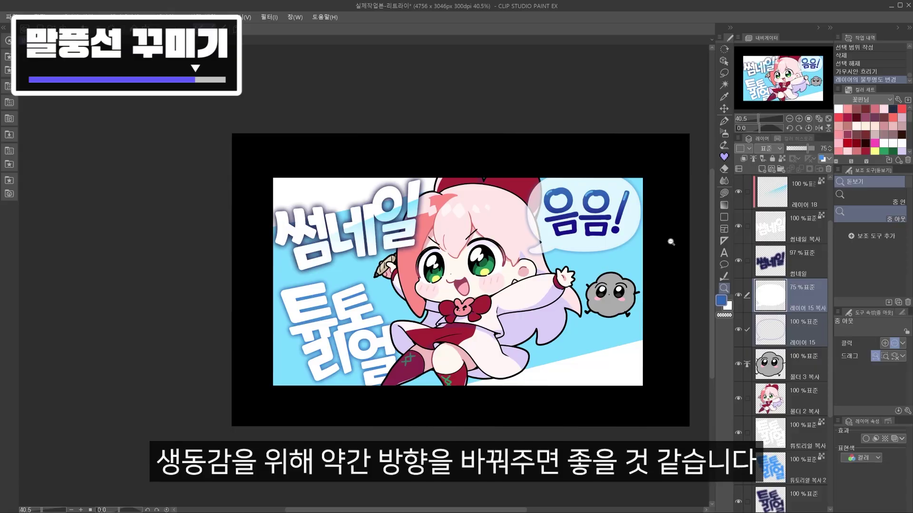
Rotate the speech bubble and its outline slightly clockwise, and adjust the 음음! lettering to match the new tilt.
{"action": "key", "text": "ctrl+t"}
{"action": "left_click_drag", "start_coordinate": [672, 243], "coordinate": [675, 254]}
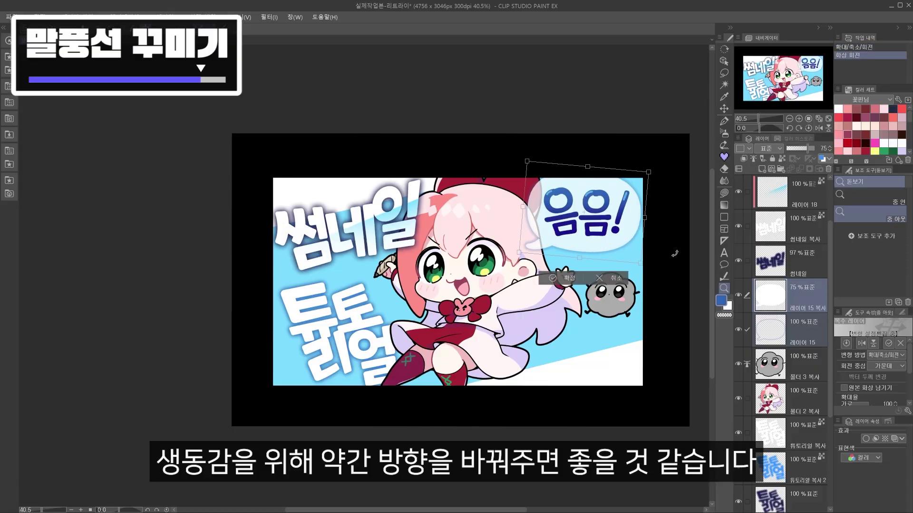
{"action": "key", "text": "Return"}
{"action": "key", "text": "k"}
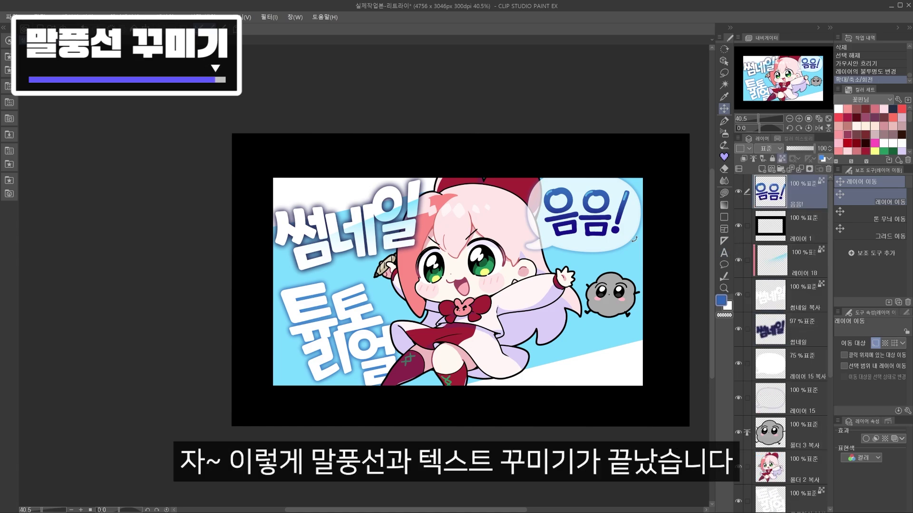
{"action": "key", "text": "ctrl+t"}
{"action": "left_click_drag", "start_coordinate": [634, 239], "coordinate": [652, 253]}
{"action": "key", "text": "Return"}
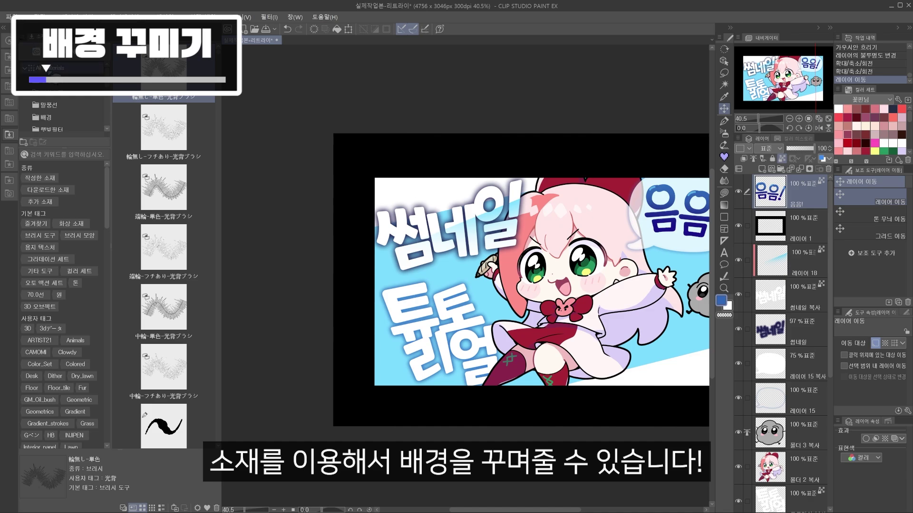
Place the 質感ギンガム2 check pattern from the 배경 materials over the blue background, turn it white, and adjust its size and position.
{"action": "scroll", "coordinate": [62, 114], "scroll_direction": "down", "scroll_amount": 1}
{"action": "left_click", "coordinate": [57, 107]}
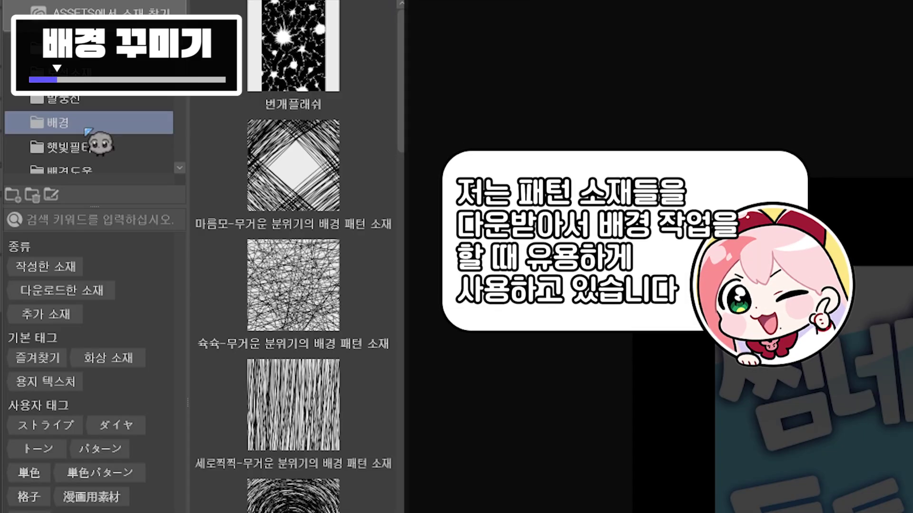
{"action": "scroll", "coordinate": [304, 286], "scroll_direction": "down", "scroll_amount": 8}
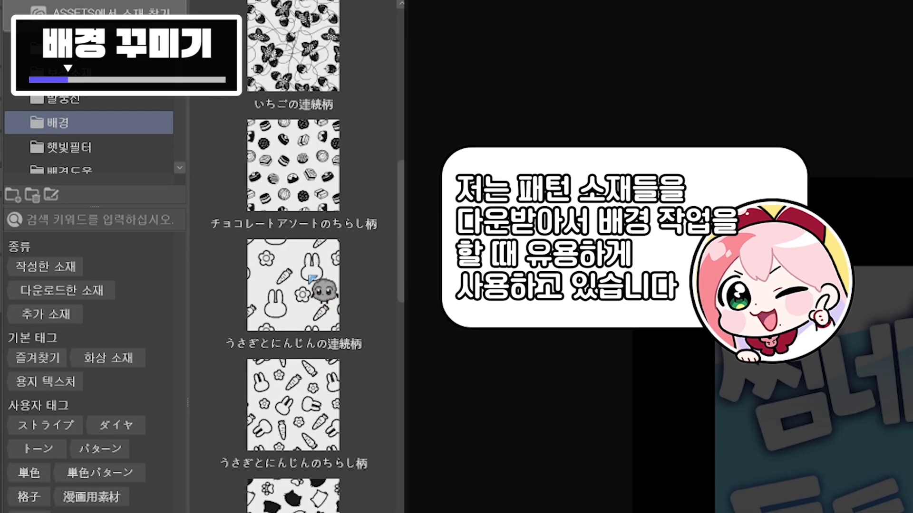
{"action": "scroll", "coordinate": [293, 257], "scroll_direction": "down", "scroll_amount": 6}
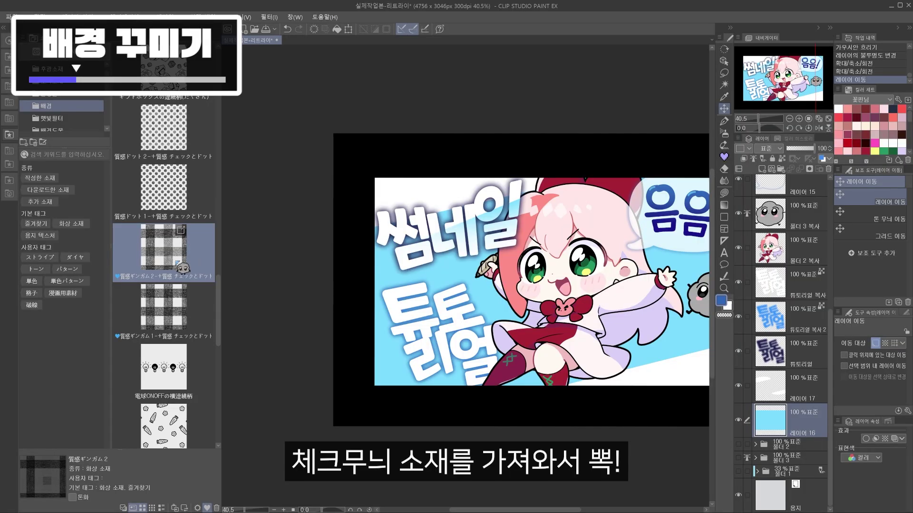
{"action": "left_click_drag", "start_coordinate": [183, 259], "coordinate": [544, 339]}
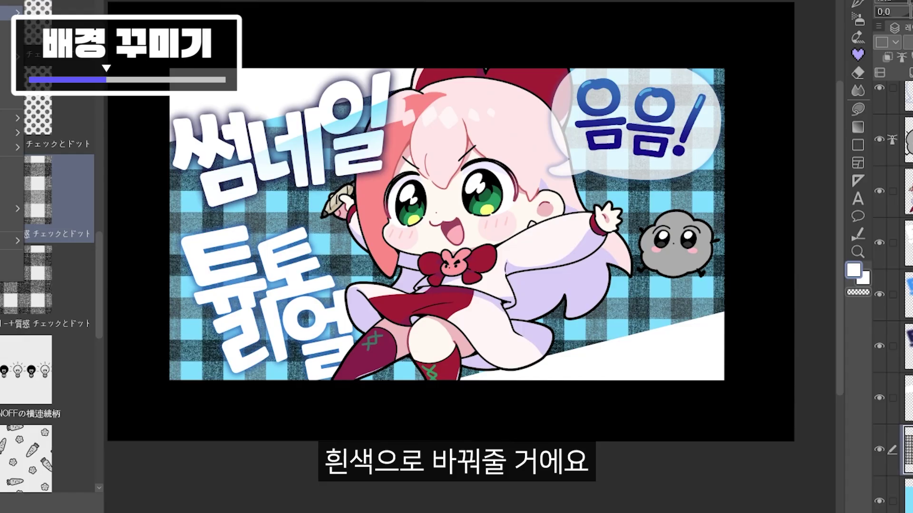
{"action": "left_click", "coordinate": [12, 123]}
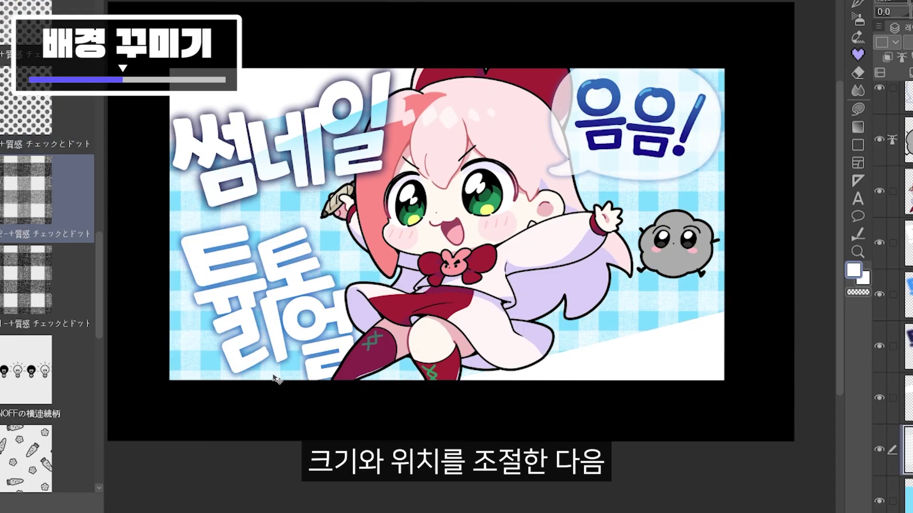
{"action": "left_click_drag", "start_coordinate": [273, 375], "coordinate": [270, 377]}
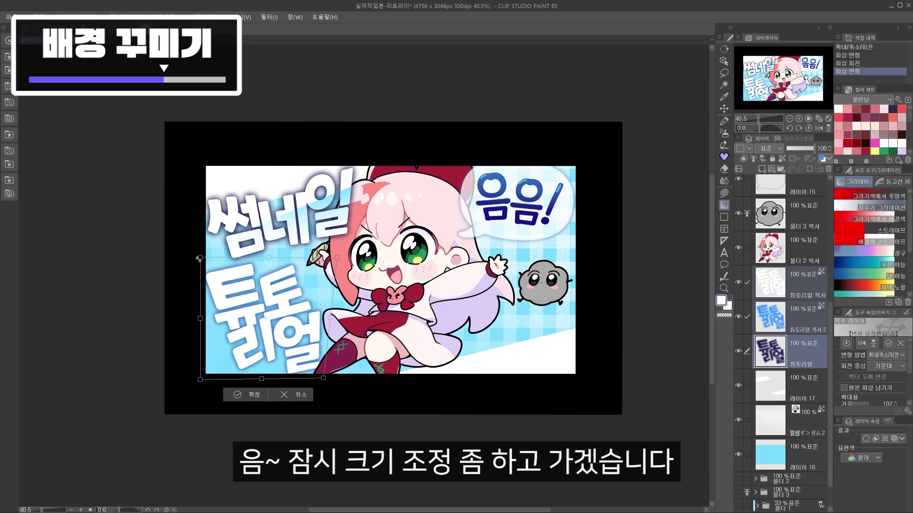
Shift the 튜토리얼 lettering layers slightly to the right and apply the transform.
{"action": "left_click_drag", "start_coordinate": [199, 259], "coordinate": [204, 259]}
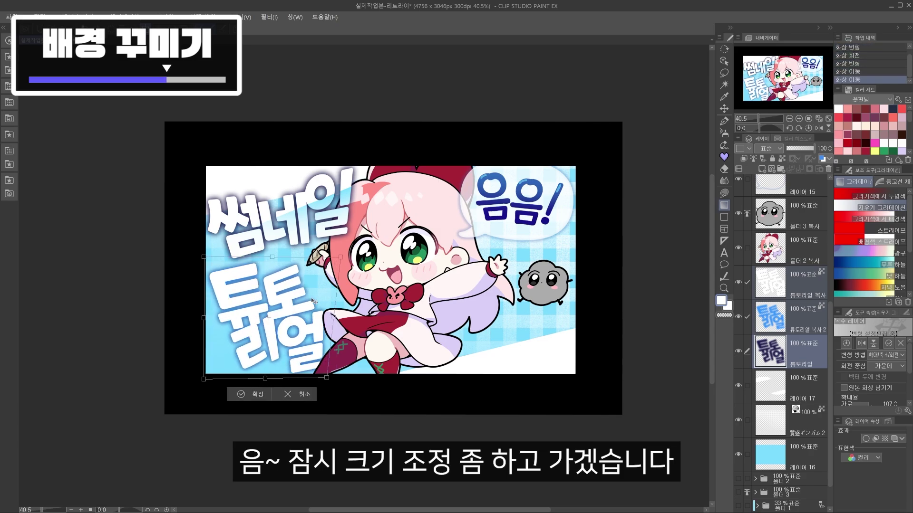
{"action": "key", "text": "Return"}
Select the 썸네일 lettering, its shadow and its clipped gradient layer together, and enlarge and reshape them to fill the upper-left corner of the canvas.
{"action": "scroll", "coordinate": [799, 285], "scroll_direction": "up", "scroll_amount": 4}
{"action": "left_click", "coordinate": [804, 305]}
{"action": "left_click", "coordinate": [805, 228], "text": "shift"}
{"action": "key", "text": "ctrl+t"}
{"action": "left_click_drag", "start_coordinate": [203, 161], "coordinate": [199, 149]}
{"action": "left_click_drag", "start_coordinate": [380, 159], "coordinate": [381, 163]}
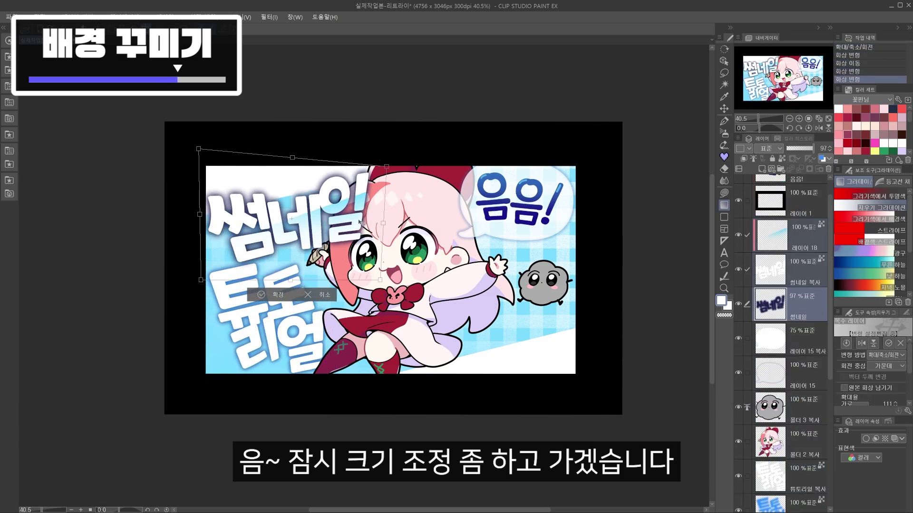
{"action": "left_click_drag", "start_coordinate": [380, 280], "coordinate": [375, 280]}
{"action": "left_click_drag", "start_coordinate": [289, 280], "coordinate": [288, 274]}
{"action": "left_click_drag", "start_coordinate": [379, 220], "coordinate": [377, 220]}
{"action": "key", "text": "Return"}
Adjust the size, tilt and position of the pink-haired character's layer 폴더 2 복사 within the thumbnail.
{"action": "left_click", "coordinate": [805, 442]}
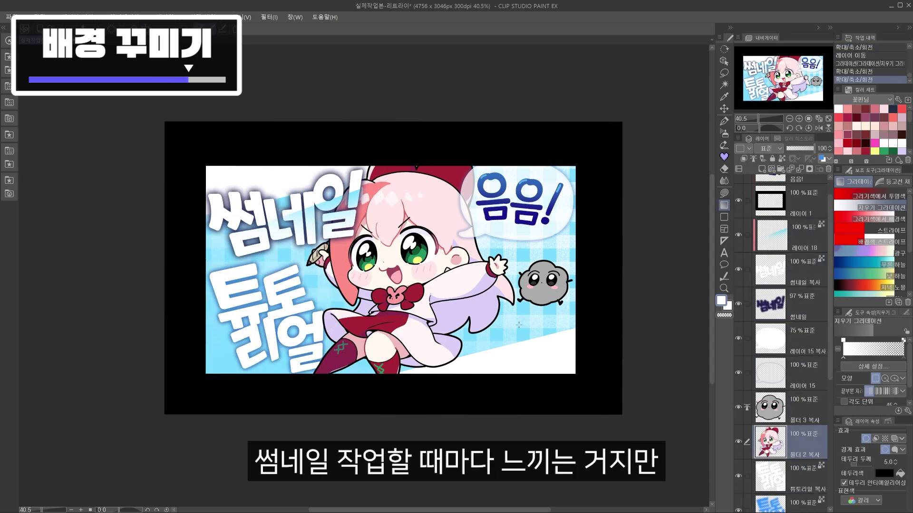
{"action": "key", "text": "ctrl+t"}
{"action": "left_click_drag", "start_coordinate": [517, 391], "coordinate": [524, 401]}
{"action": "left_click_drag", "start_coordinate": [474, 309], "coordinate": [472, 308]}
{"action": "left_click_drag", "start_coordinate": [472, 308], "coordinate": [542, 309]}
{"action": "key", "text": "Return"}
Run the 잡티 지우기 filter on the character layer and nudge the character slightly into place.
{"action": "left_click", "coordinate": [269, 17]}
{"action": "key", "text": "Return"}
{"action": "left_click", "coordinate": [516, 346]}
{"action": "key", "text": "k"}
{"action": "left_click_drag", "start_coordinate": [517, 346], "coordinate": [515, 348]}
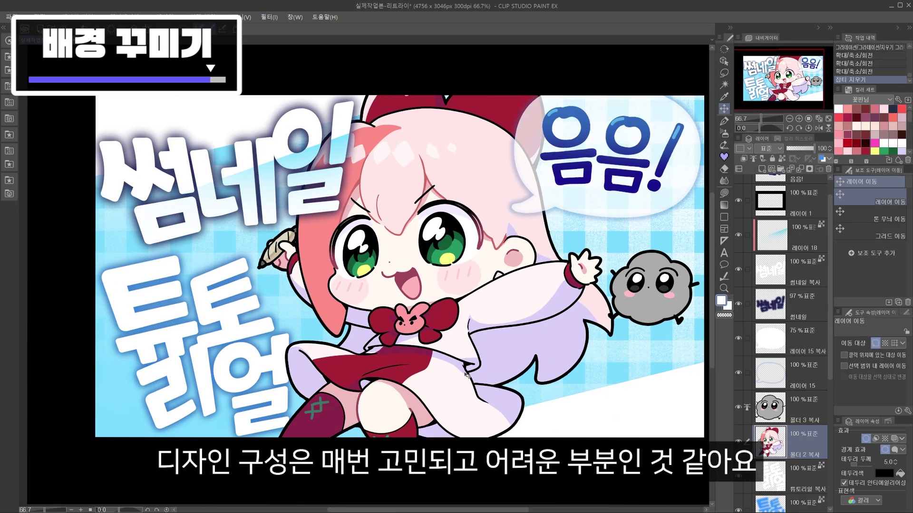
Create a new gradient map correction layer above the 質感ギンガム2 check pattern.
{"action": "scroll", "coordinate": [285, 274], "scroll_direction": "down", "scroll_amount": 2}
{"action": "scroll", "coordinate": [805, 437], "scroll_direction": "down", "scroll_amount": 2}
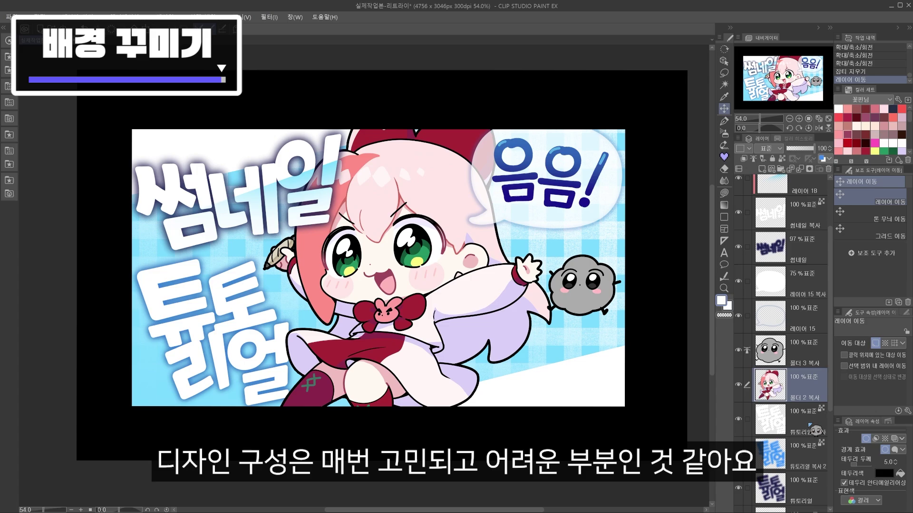
{"action": "scroll", "coordinate": [809, 424], "scroll_direction": "down", "scroll_amount": 3}
{"action": "left_click", "coordinate": [810, 390]}
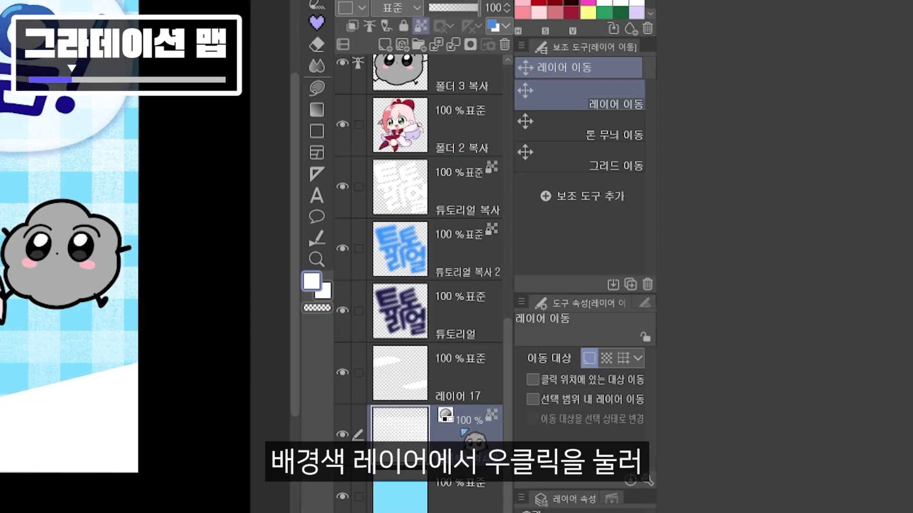
{"action": "right_click", "coordinate": [795, 385]}
{"action": "mouse_move", "coordinate": [496, 80]}
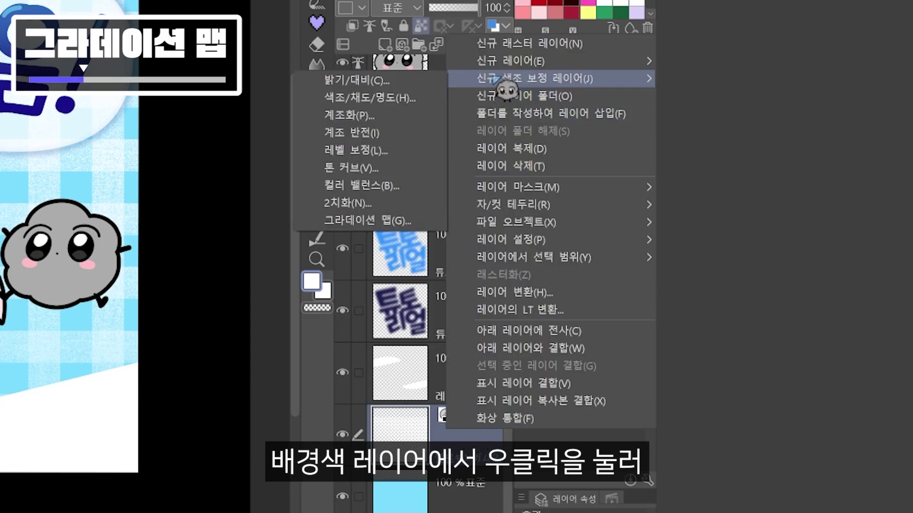
{"action": "left_click", "coordinate": [402, 222]}
Try the gradient presets for the gradient map, keep the teal-to-blue one, and change that layer's blending mode.
{"action": "left_click", "coordinate": [737, 191]}
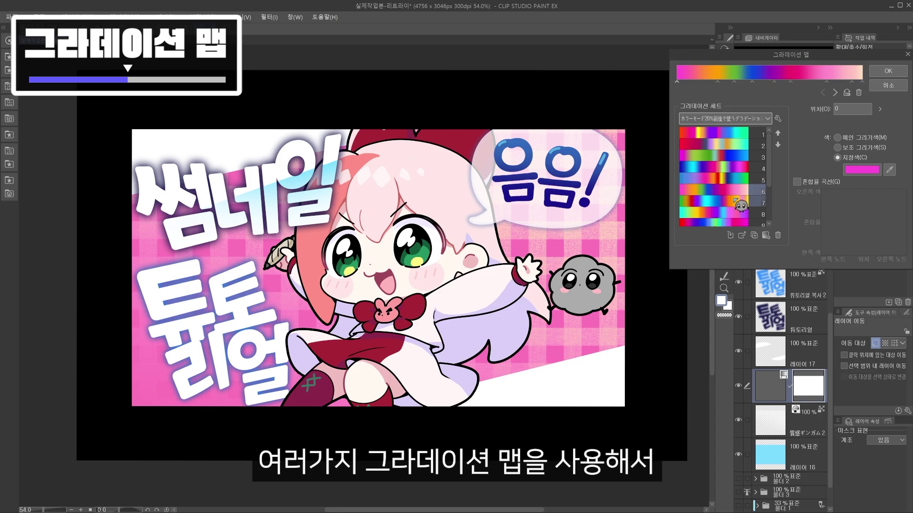
{"action": "left_click", "coordinate": [735, 202]}
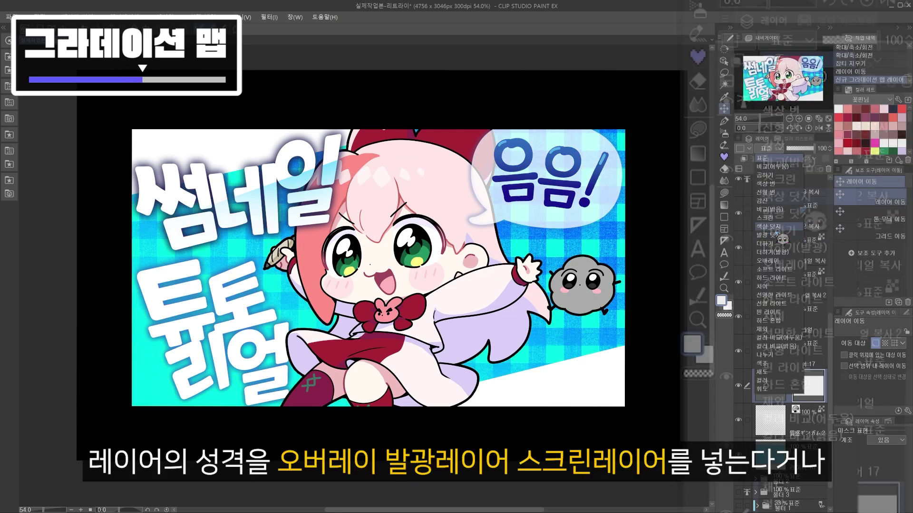
{"action": "left_click", "coordinate": [782, 40]}
{"action": "left_click", "coordinate": [803, 261]}
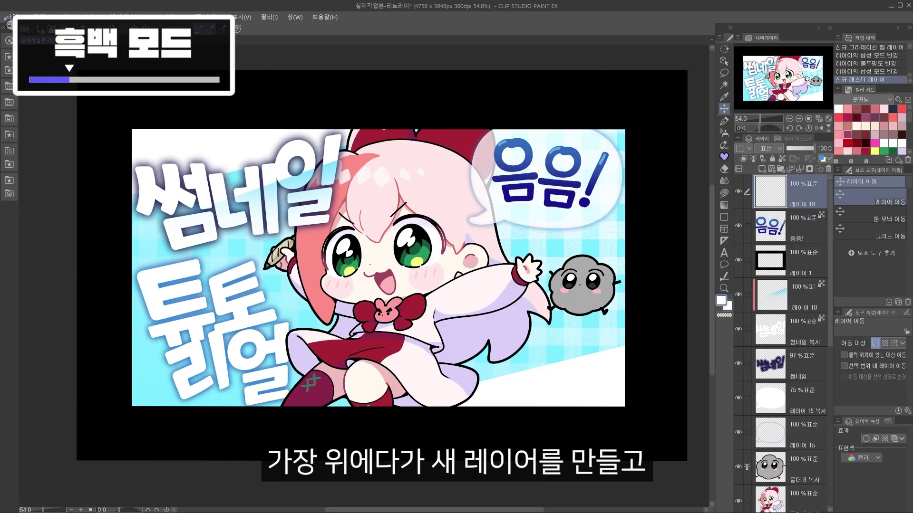
Fill the topmost layer 레이어 19 with white and set its blending mode to 컬러.
{"action": "left_click", "coordinate": [39, 17]}
{"action": "left_click", "coordinate": [154, 143]}
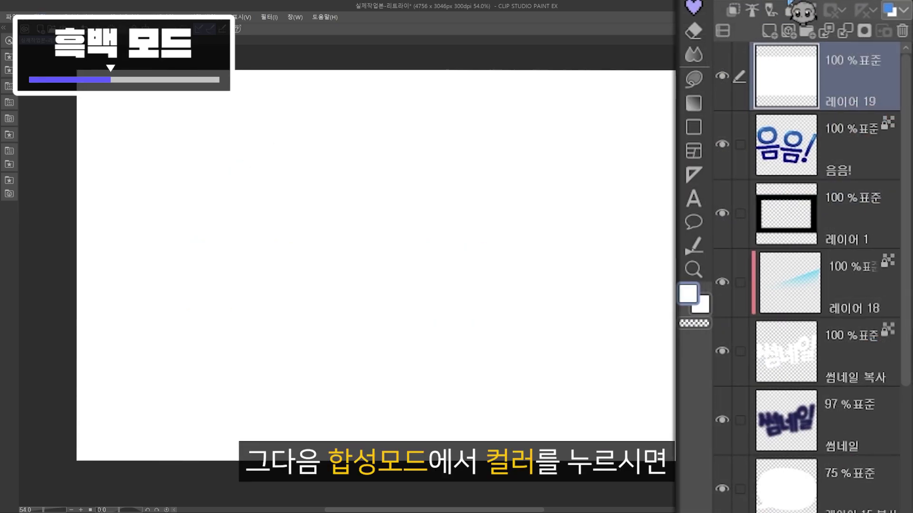
{"action": "left_click", "coordinate": [802, 13]}
{"action": "left_click", "coordinate": [835, 463]}
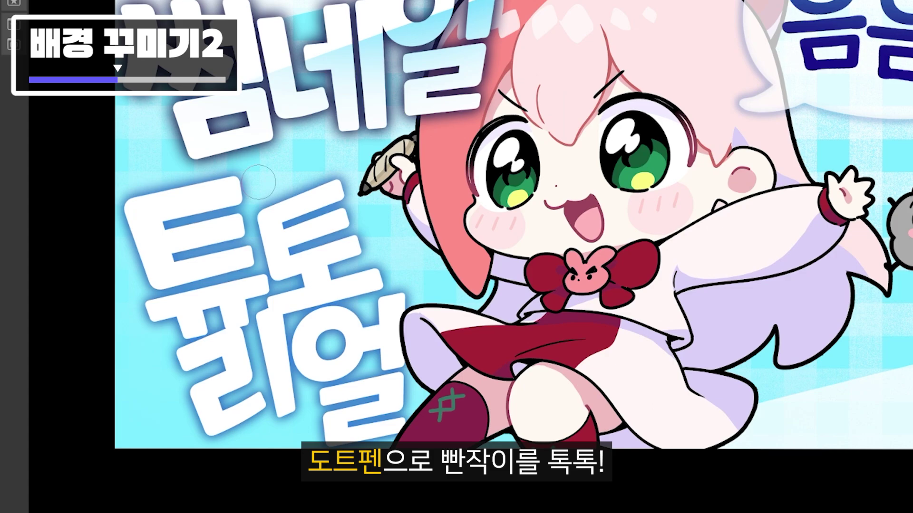
Stamp white sparkles around the 튜토리얼 lettering and draw a zigzag line near the tip of the character's pen.
{"action": "left_click", "coordinate": [268, 181]}
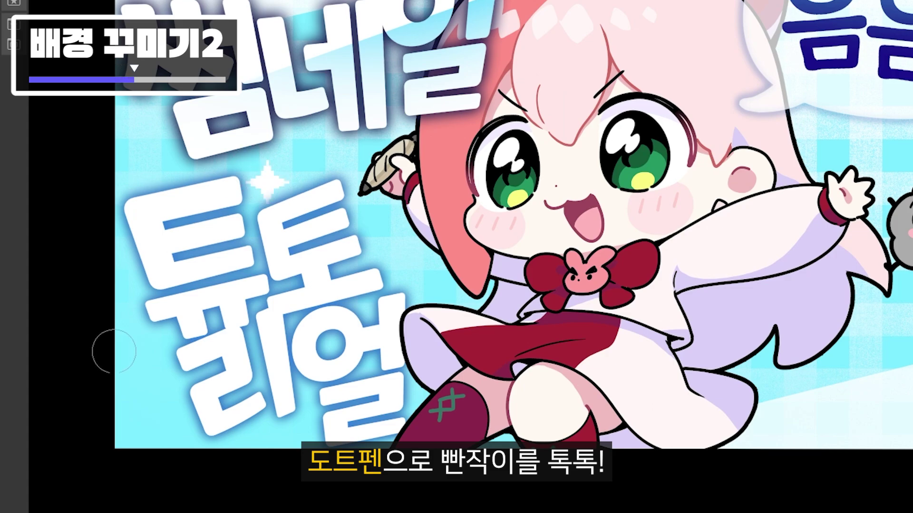
{"action": "left_click", "coordinate": [125, 351]}
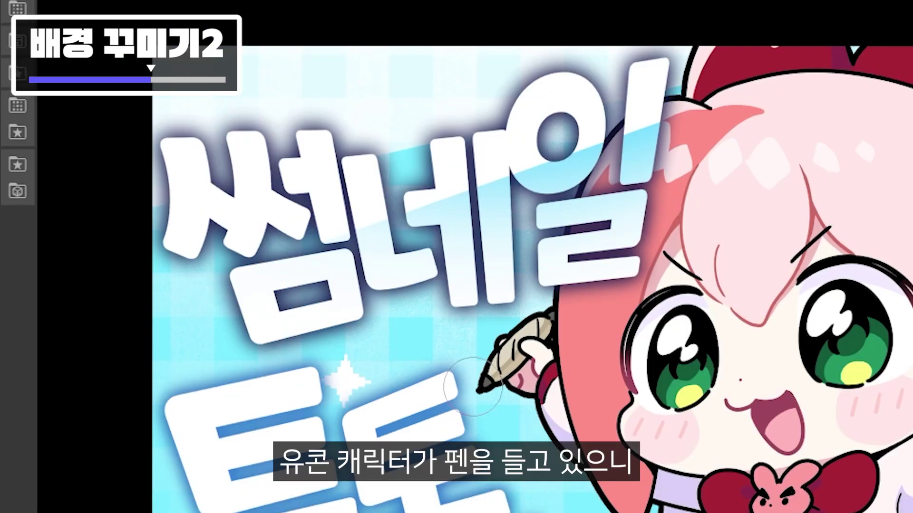
{"action": "mouse_move", "coordinate": [475, 392]}
{"action": "left_mouse_down"}
{"action": "mouse_move", "coordinate": [433, 338]}
{"action": "mouse_move", "coordinate": [417, 354]}
{"action": "mouse_move", "coordinate": [409, 320]}
{"action": "mouse_move", "coordinate": [389, 337]}
{"action": "mouse_move", "coordinate": [363, 303]}
{"action": "mouse_move", "coordinate": [380, 88]}
{"action": "mouse_move", "coordinate": [389, 118]}
{"action": "mouse_move", "coordinate": [423, 82]}
{"action": "mouse_move", "coordinate": [428, 115]}
{"action": "mouse_move", "coordinate": [463, 83]}
{"action": "mouse_move", "coordinate": [480, 181]}
{"action": "left_mouse_up"}
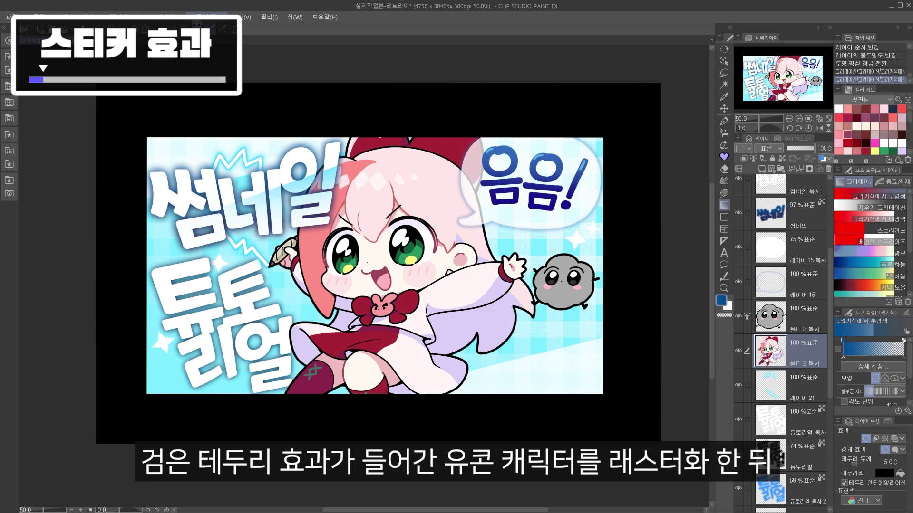
Rasterize the outlined character layer and give it a soft drop shadow by Gaussian-blurring and offsetting the dark copy beneath.
{"action": "left_click", "coordinate": [166, 17]}
{"action": "left_click", "coordinate": [190, 163]}
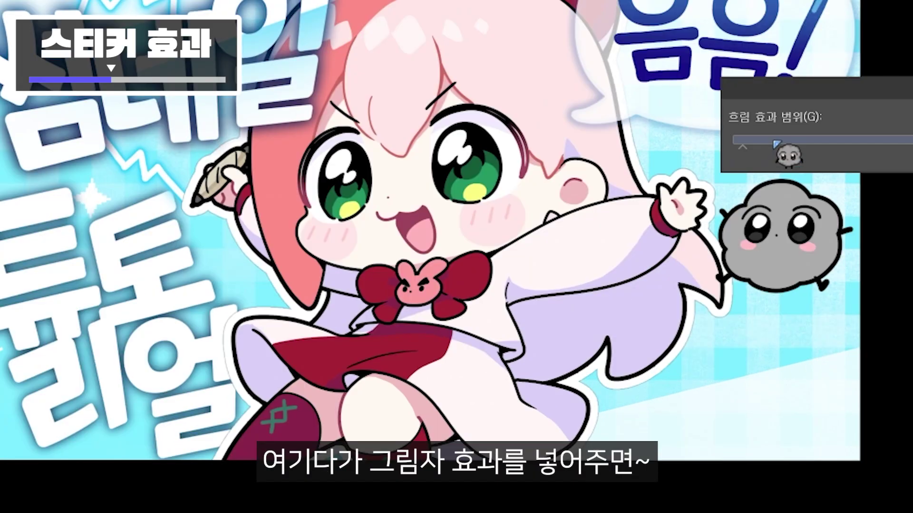
{"action": "left_click_drag", "start_coordinate": [773, 144], "coordinate": [802, 147]}
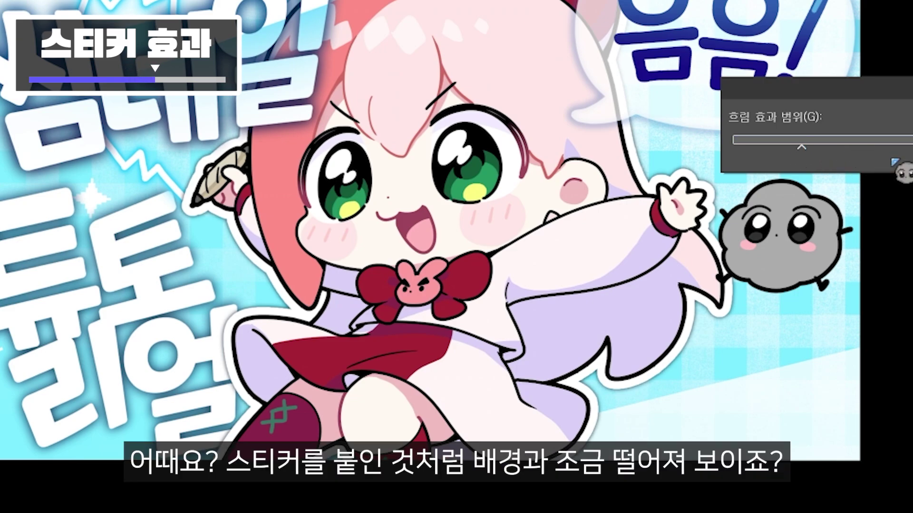
{"action": "left_click", "coordinate": [827, 145]}
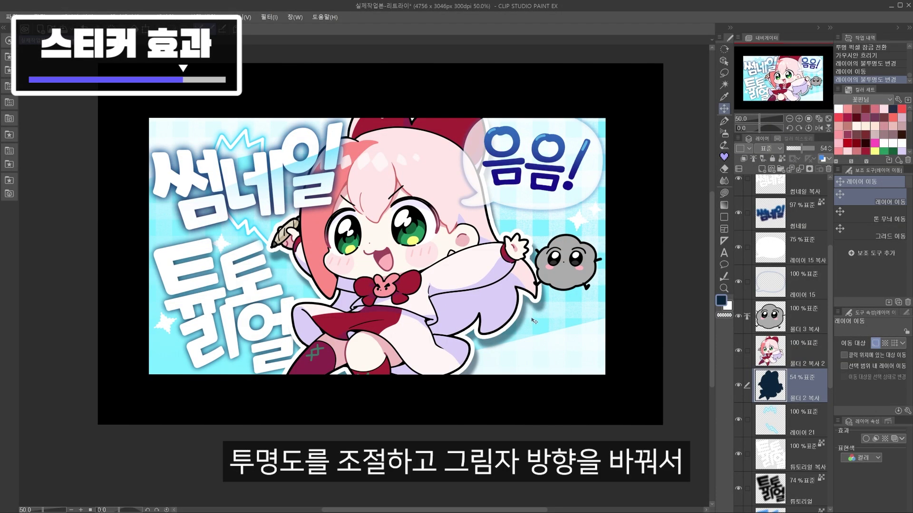
{"action": "left_click_drag", "start_coordinate": [532, 319], "coordinate": [533, 318]}
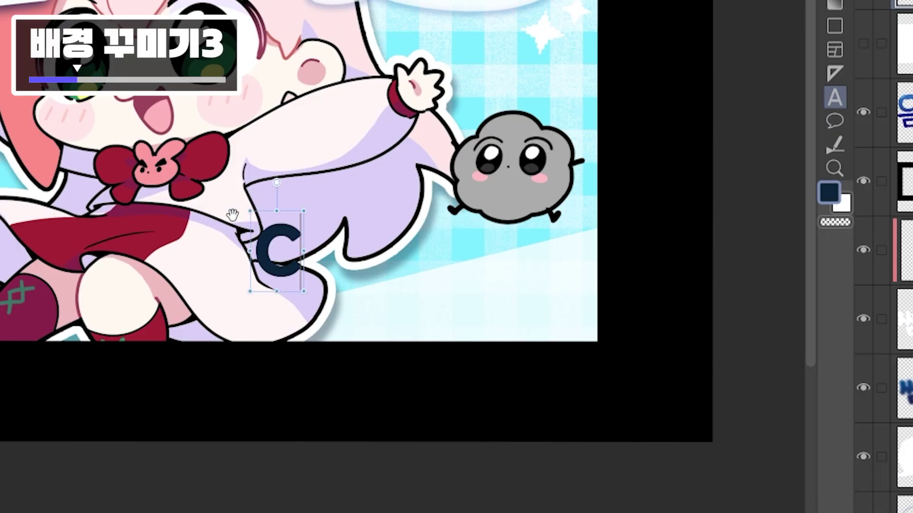
Enter the two-line text CLIP STUDIO and X UKON in the lower-right area of the thumbnail.
{"action": "type", "text": "LIP STUDIO"}
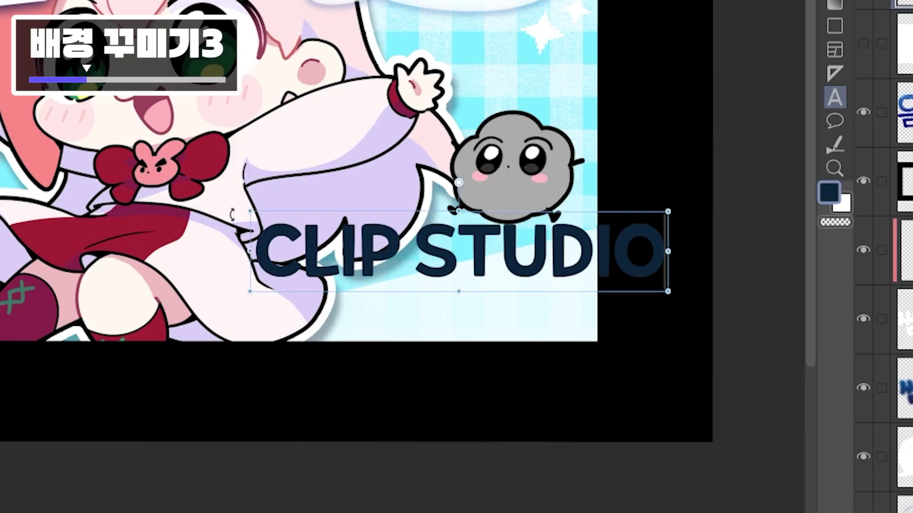
{"action": "key", "text": "Return"}
{"action": "type", "text": "X UKON"}
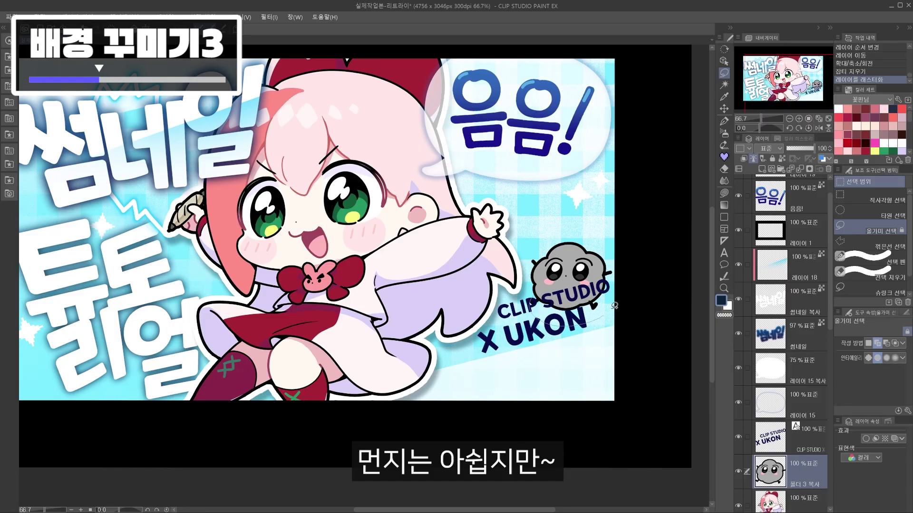
Lasso the part of the grey cloud character below the slanted CLIP STUDIO text and delete it.
{"action": "left_click_drag", "start_coordinate": [610, 275], "coordinate": [616, 271]}
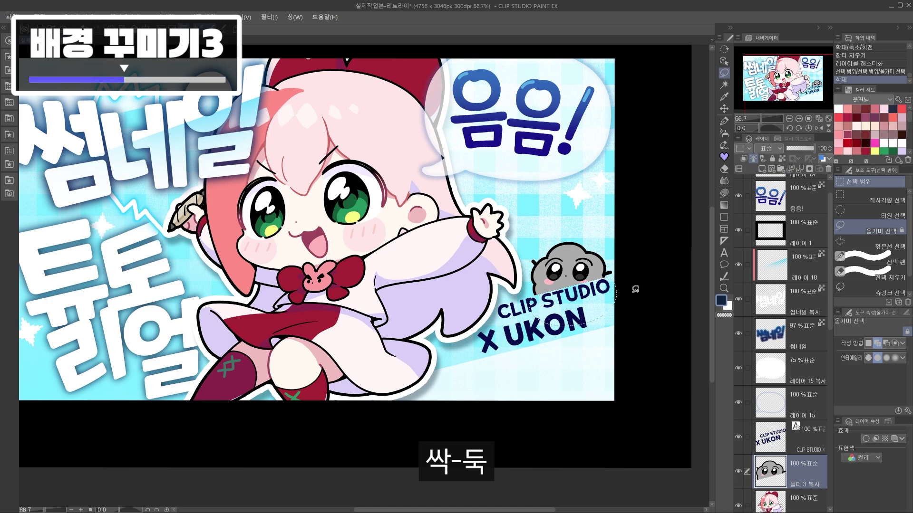
{"action": "key", "text": "Delete"}
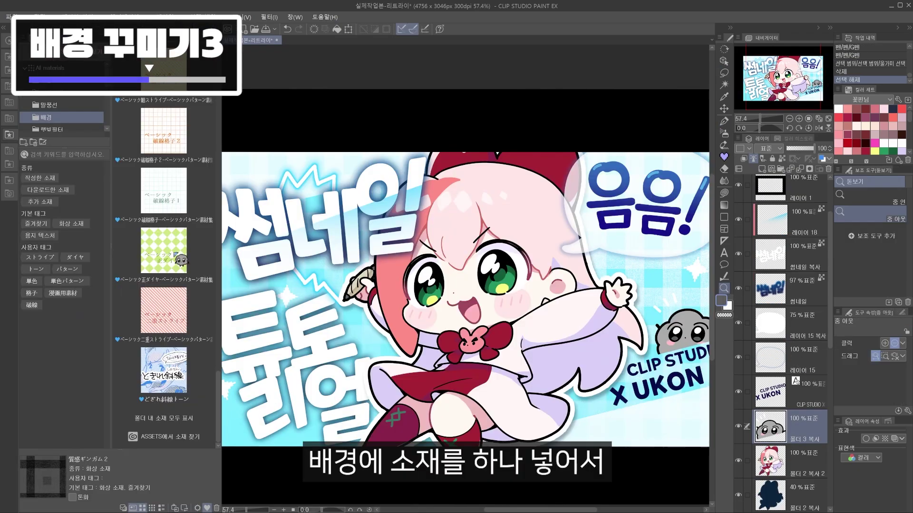
Place the とぎれ斜線トーン material beneath the background's check pattern, rasterize it and turn its stripes white.
{"action": "left_click", "coordinate": [176, 388]}
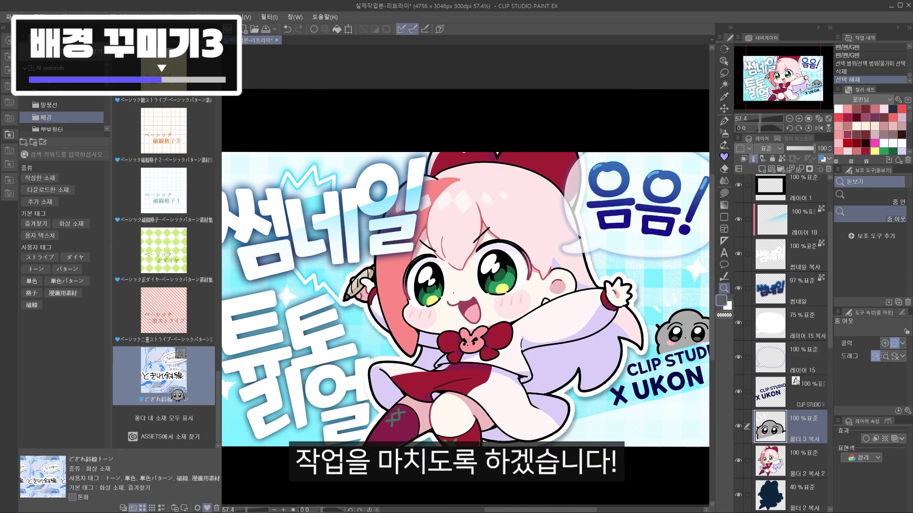
{"action": "left_click_drag", "start_coordinate": [181, 392], "coordinate": [350, 305]}
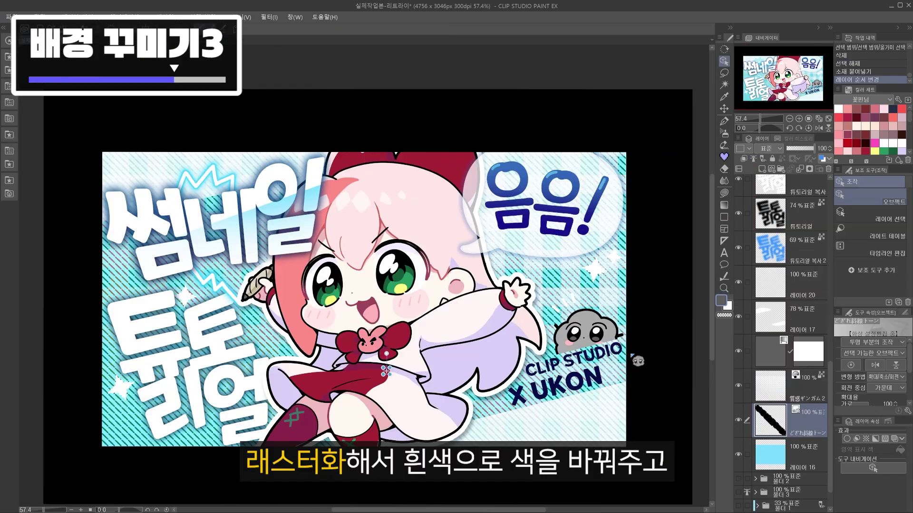
{"action": "left_click", "coordinate": [161, 17]}
{"action": "left_click", "coordinate": [209, 153]}
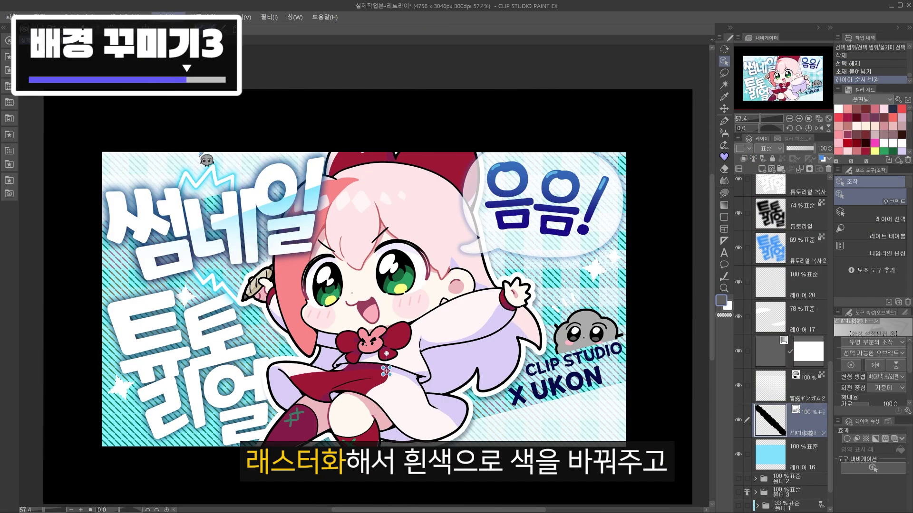
{"action": "key", "text": "c"}
{"action": "left_click_drag", "start_coordinate": [441, 222], "coordinate": [352, 141]}
{"action": "key", "text": "slash"}
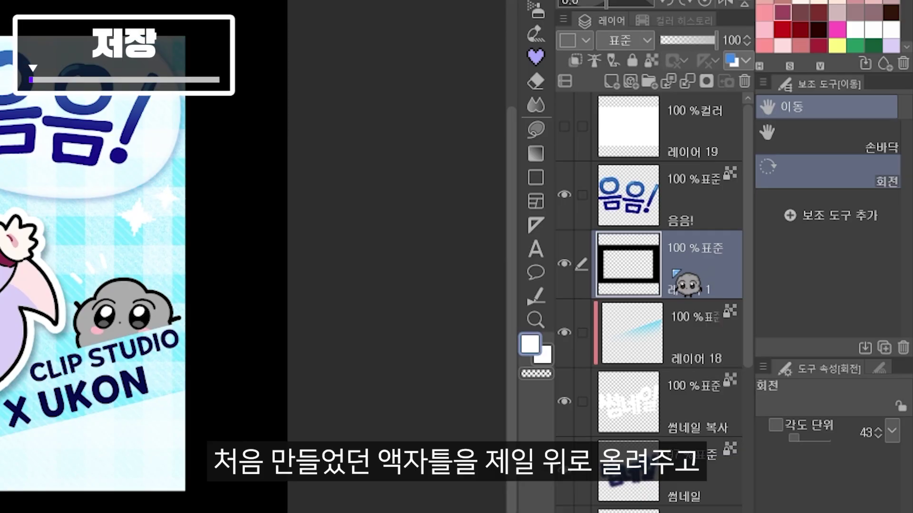
Move the black frame layer 레이어 1 above the artwork layers and merge a copy of all visible layers.
{"action": "left_click_drag", "start_coordinate": [675, 275], "coordinate": [690, 169]}
{"action": "right_click", "coordinate": [678, 209]}
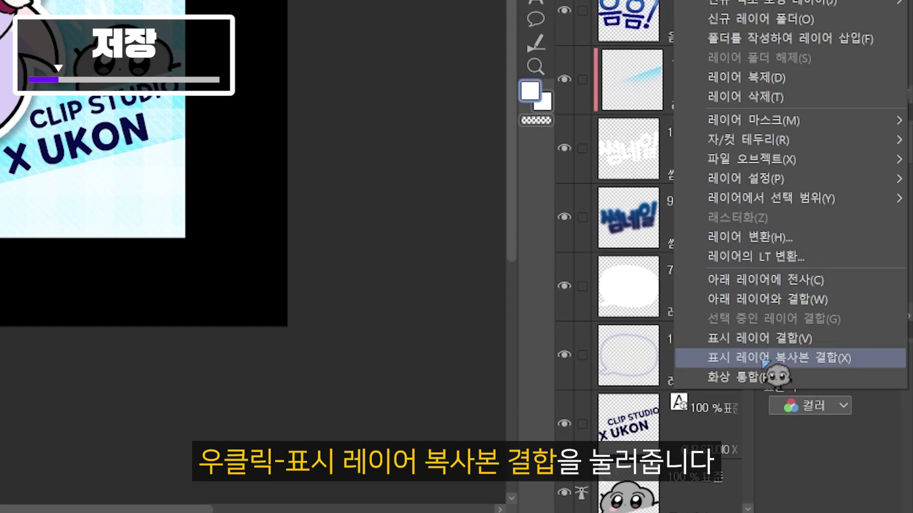
{"action": "left_click", "coordinate": [763, 362]}
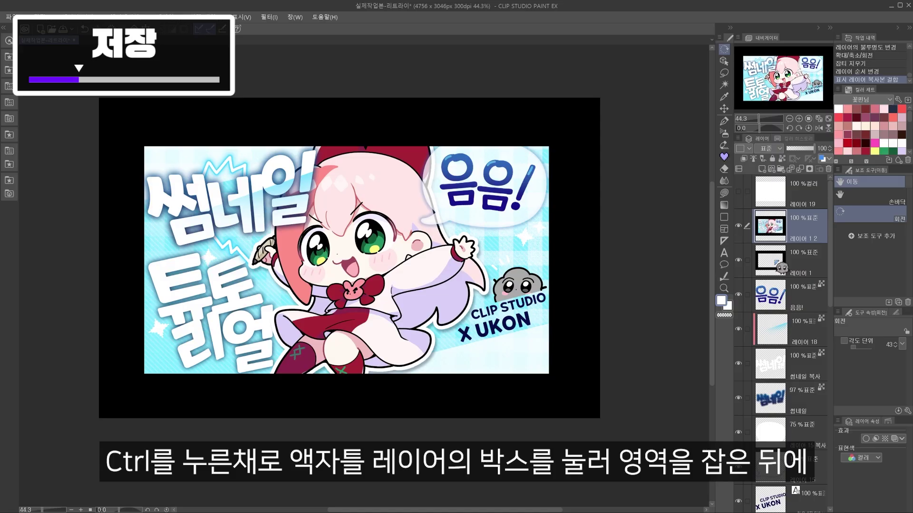
Select the black frame's area from layer 레이어 1 and delete it from the merged copy.
{"action": "left_click", "coordinate": [771, 260], "text": "ctrl"}
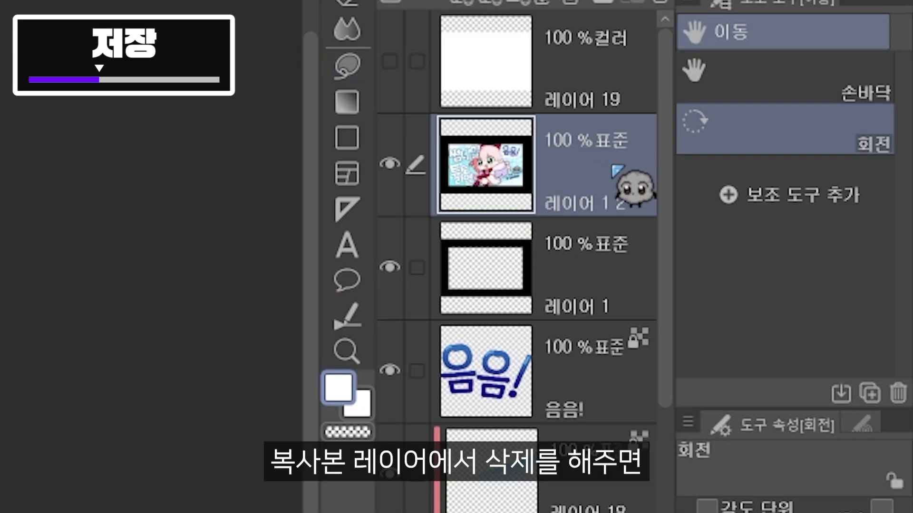
{"action": "key", "text": "Delete"}
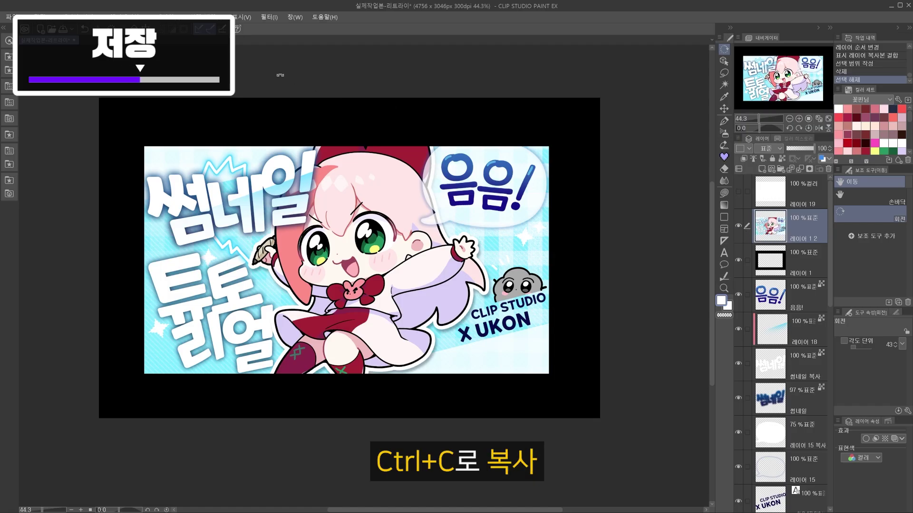
Create a new canvas from the copied thumbnail in the clipboard and change its image resolution to 1280 x 720 px.
{"action": "left_click", "coordinate": [16, 17]}
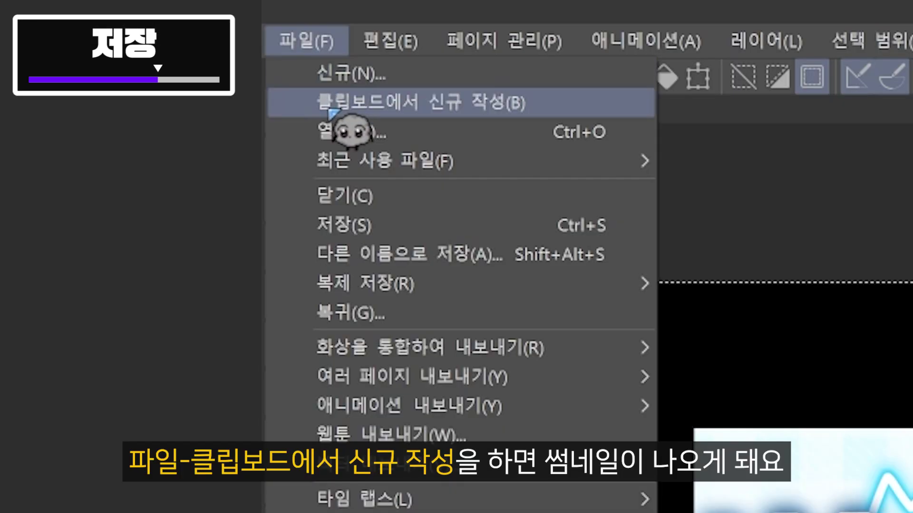
{"action": "left_click", "coordinate": [329, 110]}
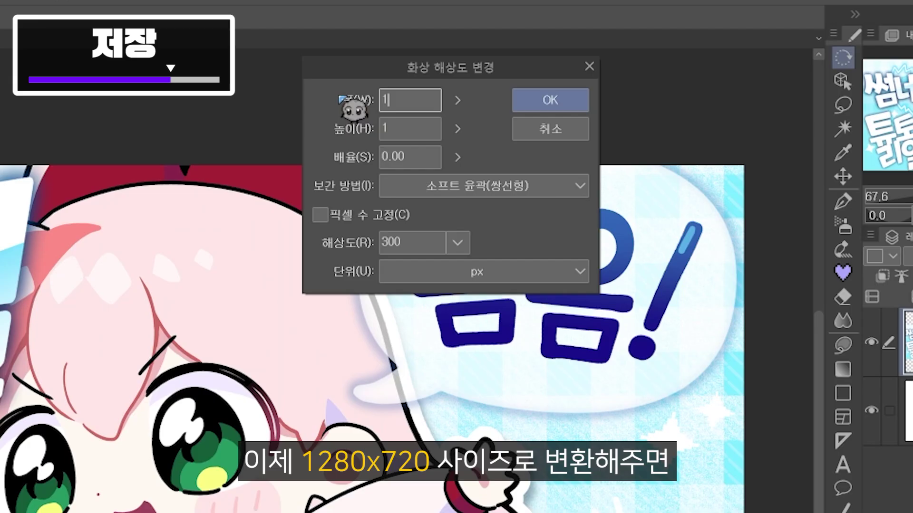
{"action": "type", "text": "280"}
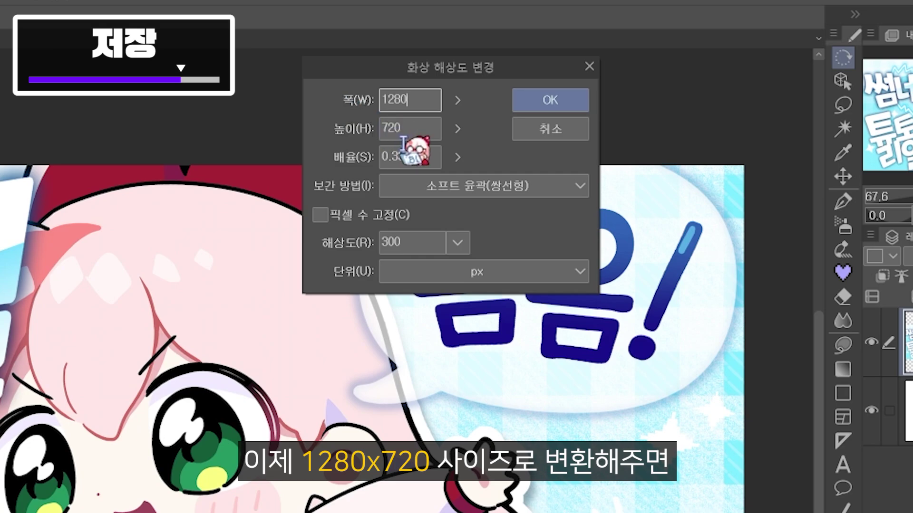
{"action": "key", "text": "Return"}
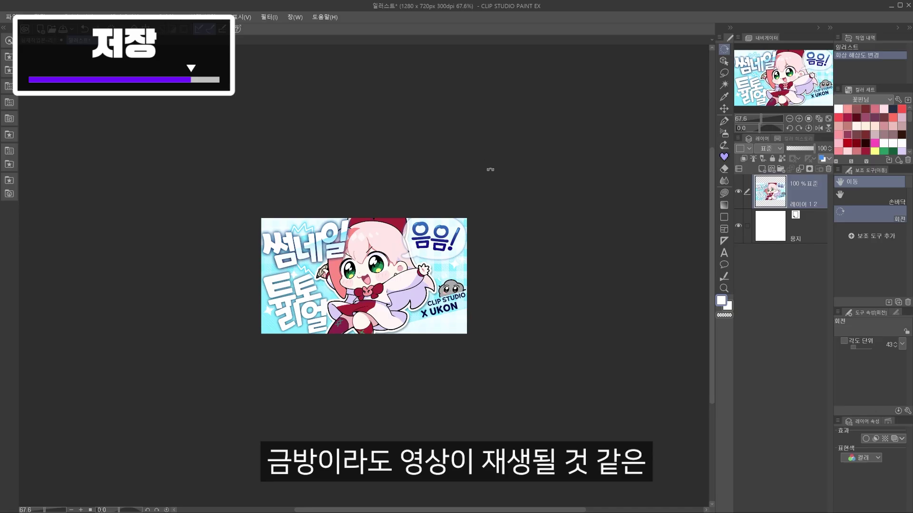
{"action": "key", "text": "alt+space"}
{"action": "left_click_drag", "start_coordinate": [457, 254], "coordinate": [492, 271]}
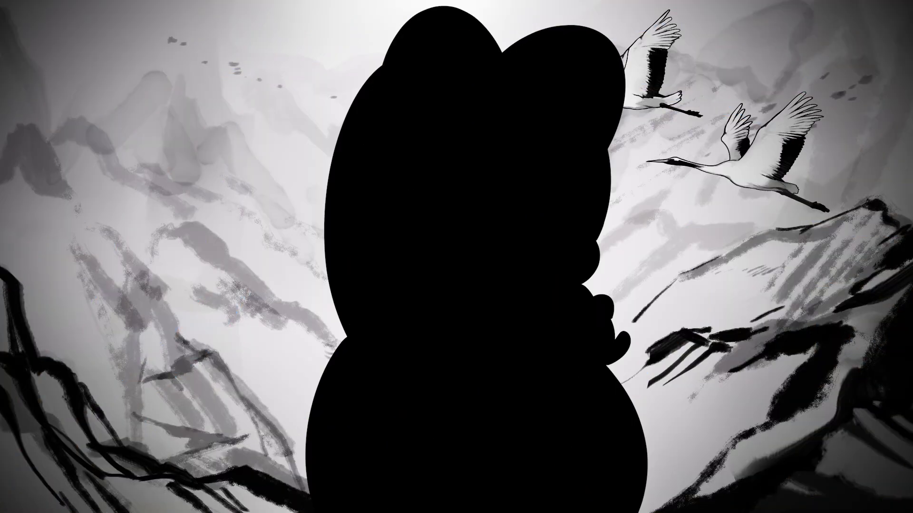